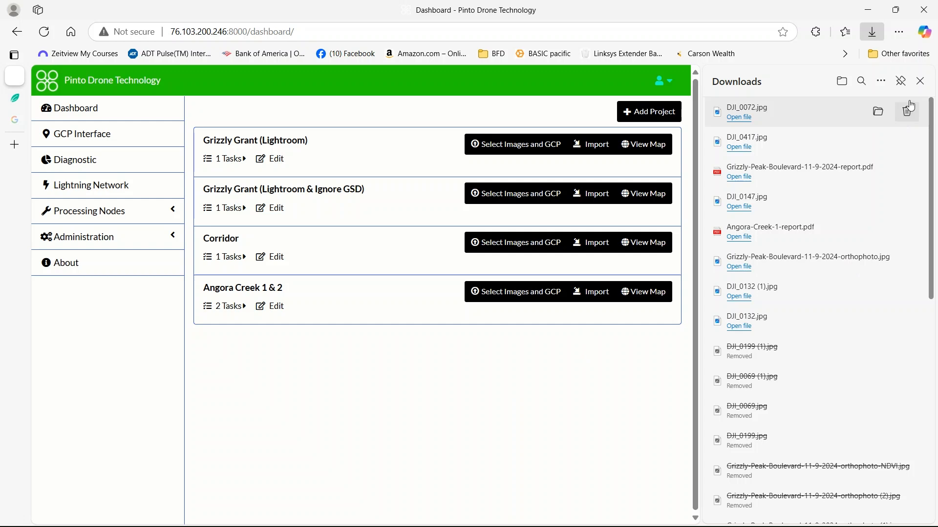
Step: Close the downloads list, expand the tasks of the Angora Creek 1 & 2 project and open the project's map
left_click(920, 81)
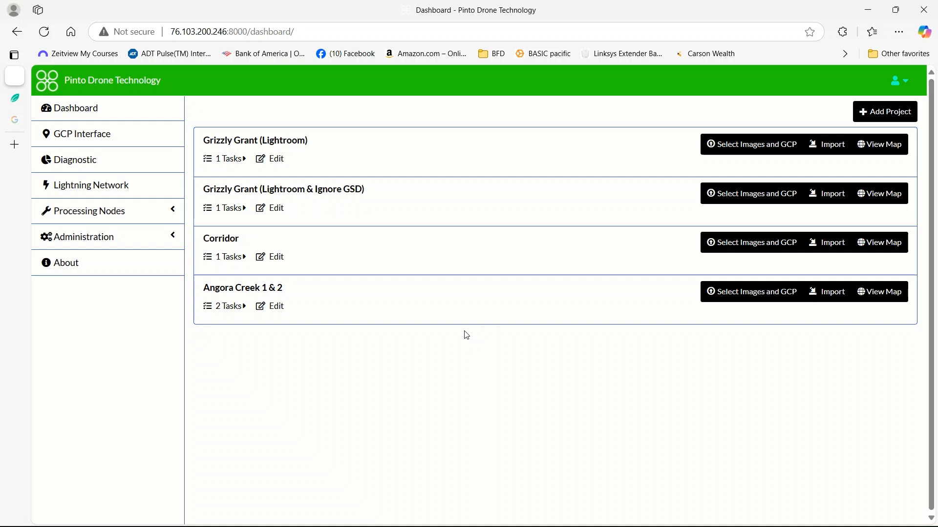
left_click(246, 313)
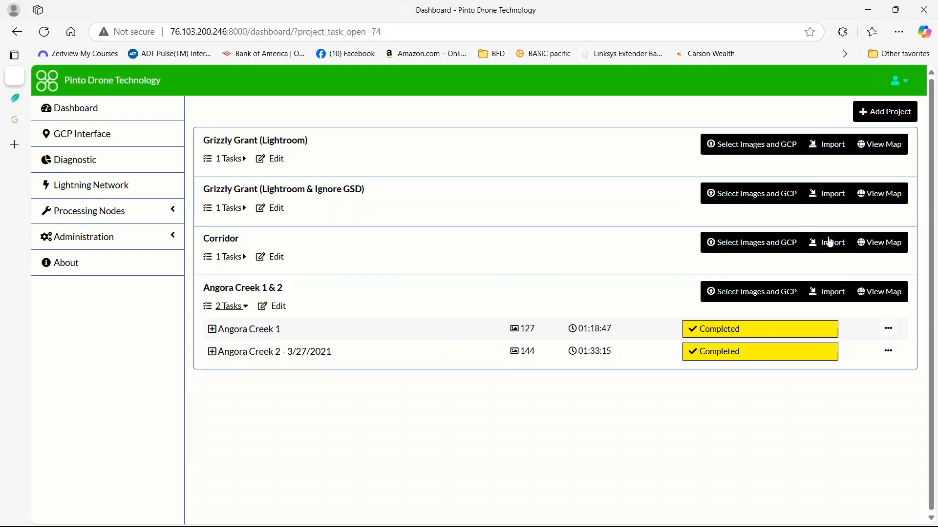
left_click(878, 293)
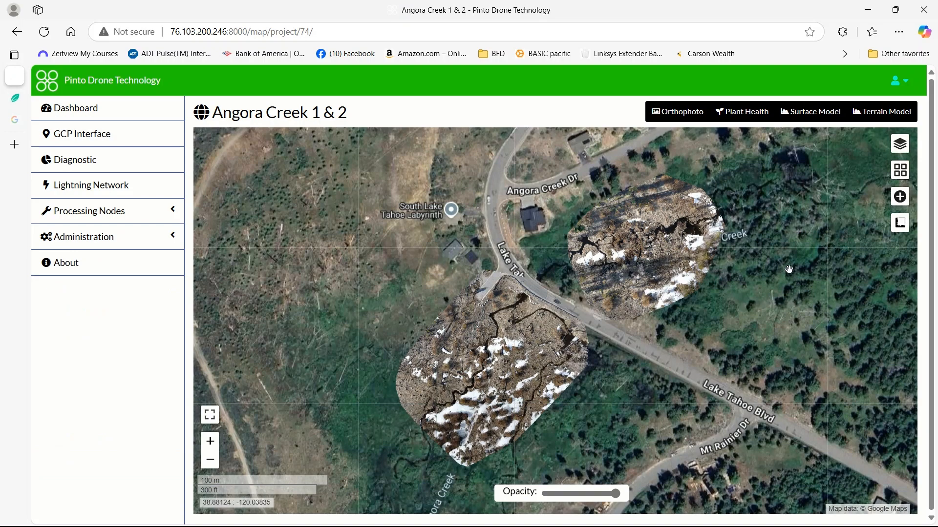
Step: Hide and reshow the Angora Creek 2 - 3/27/2021 orthophoto layer, and examine the creek area east of the two orthophotos
left_click_drag(773, 272, 751, 283)
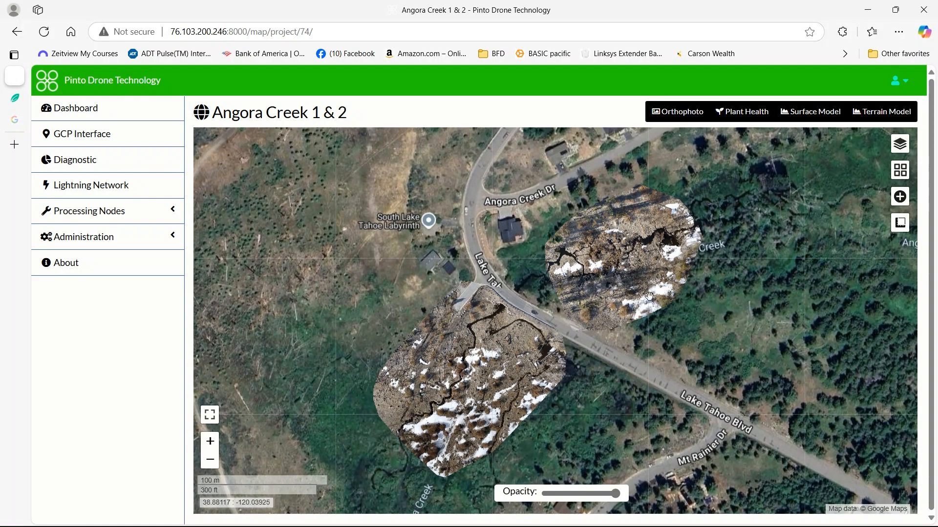
left_click(899, 145)
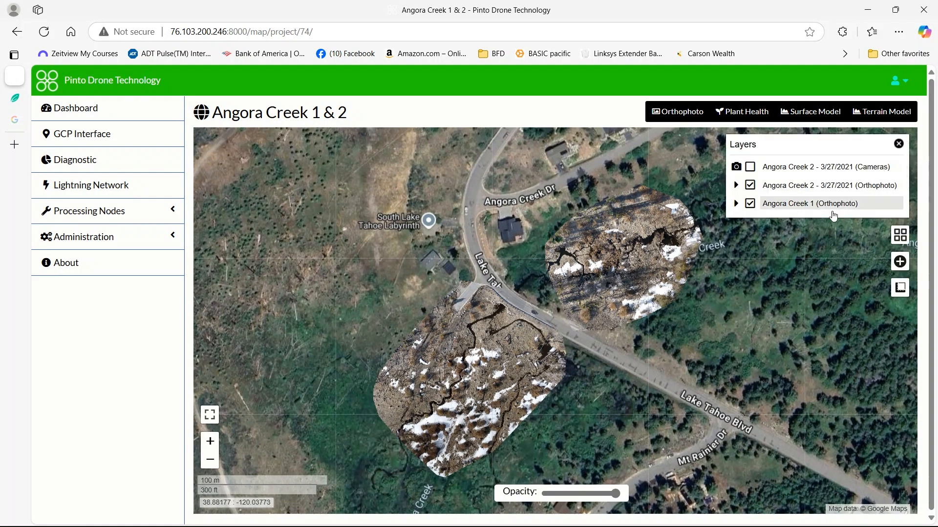
left_click(751, 186)
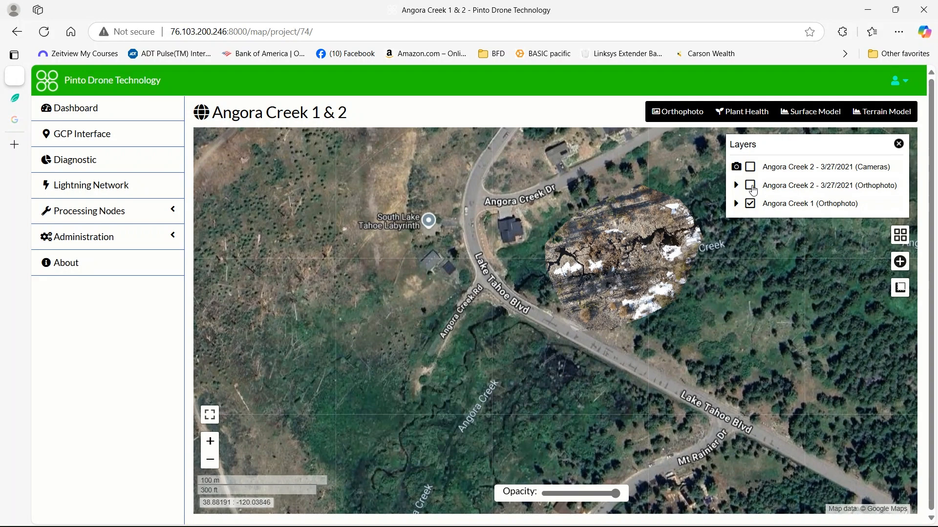
left_click(751, 186)
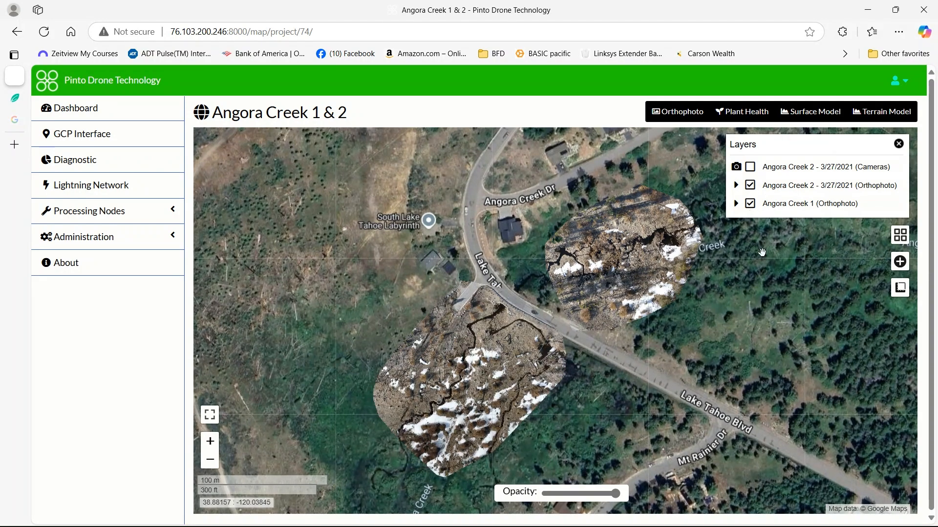
left_click(898, 144)
left_click_drag(809, 271, 565, 352)
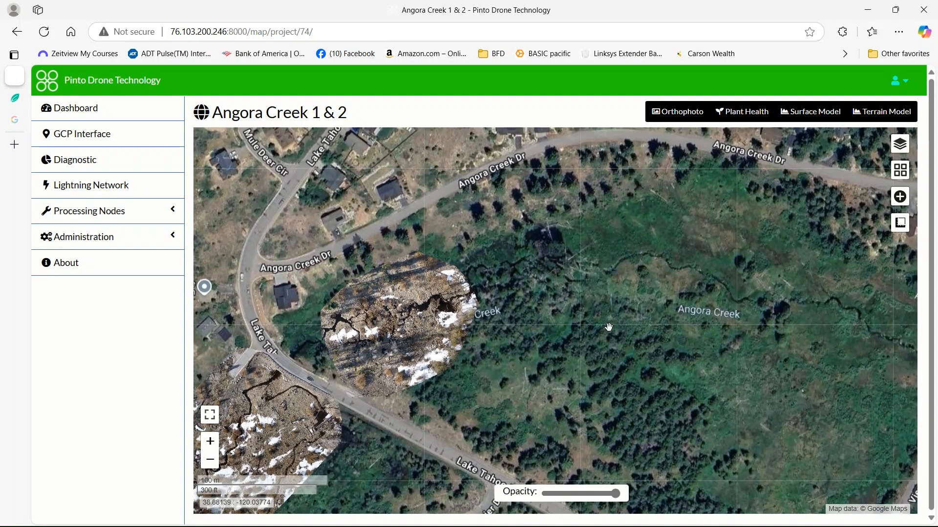
left_click_drag(609, 327, 508, 335)
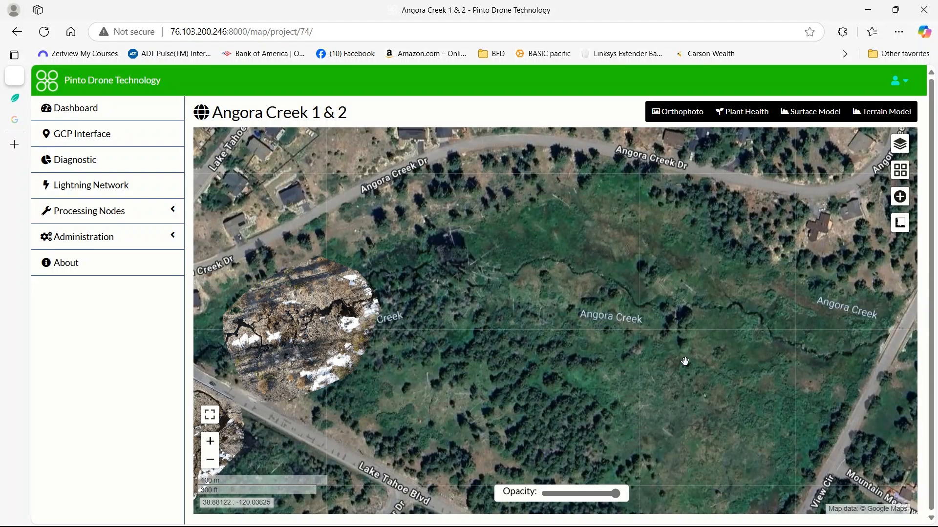
left_click_drag(685, 358, 752, 356)
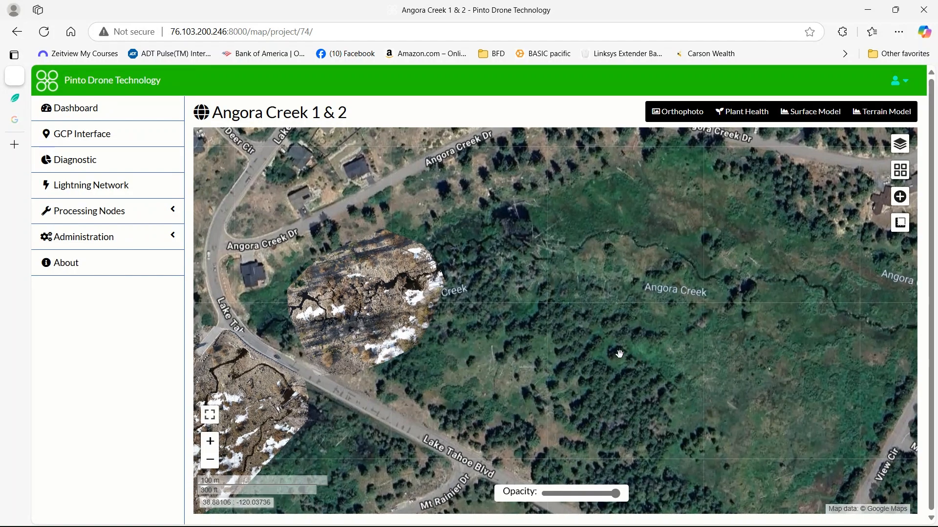
left_click_drag(617, 352, 837, 315)
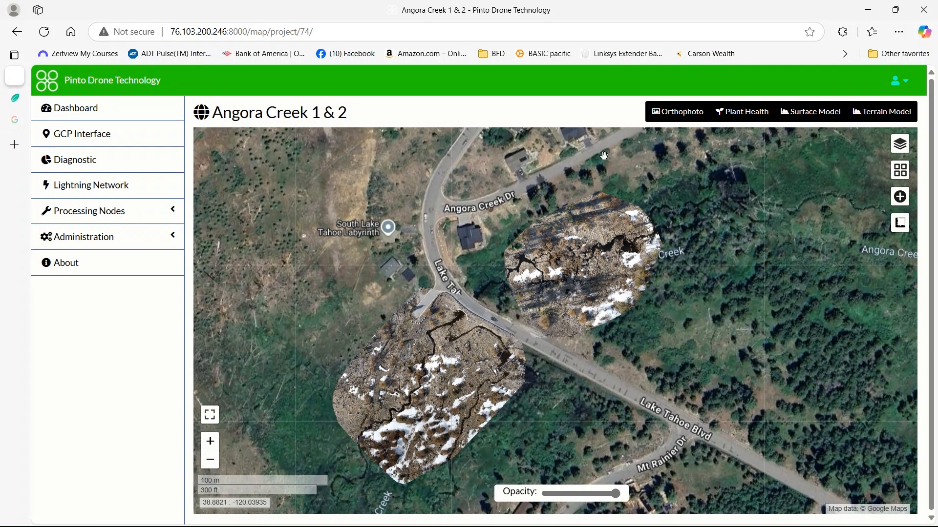
Step: Return to the dashboard, expand the tasks of Grizzly Grant (Lightroom) and open that project's map
left_click(150, 118)
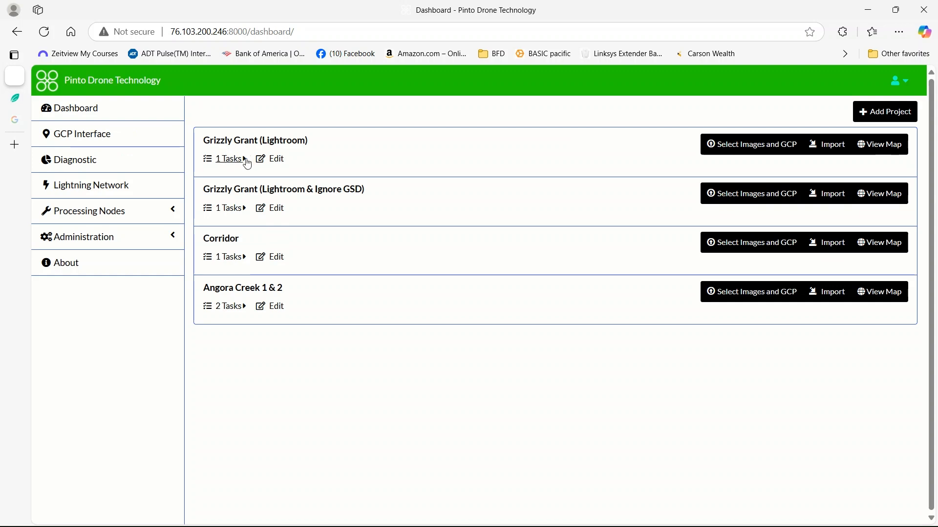
left_click(246, 160)
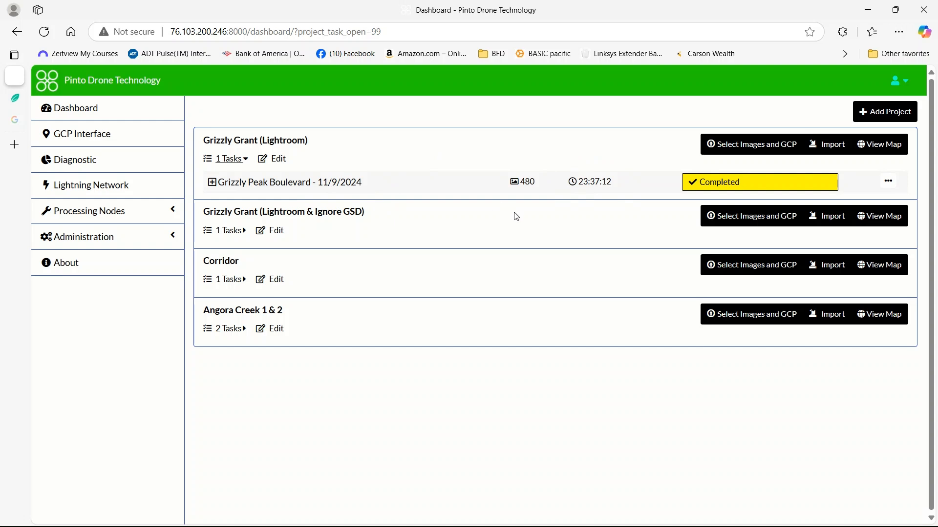
left_click(883, 142)
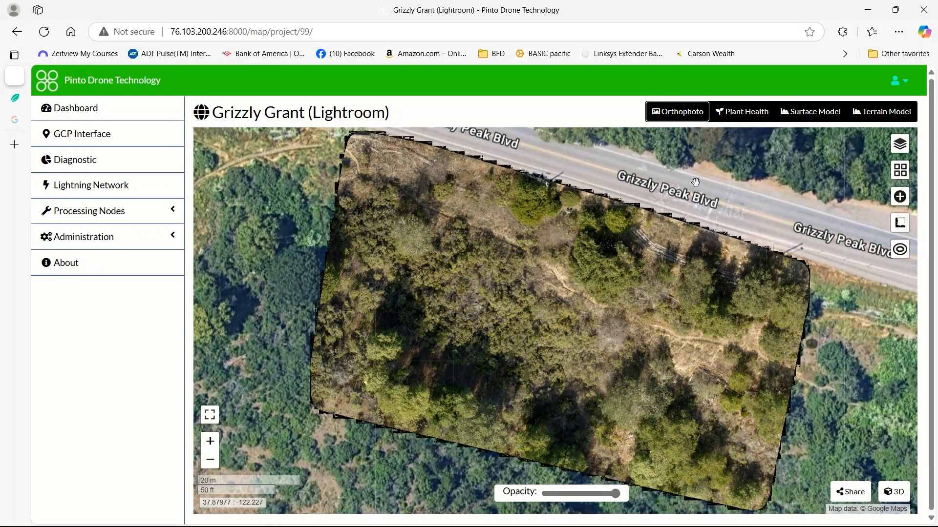
Step: Show the cameras layer of Grizzly Peak Boulevard - 11/9/2024 on the map
left_click_drag(688, 177, 657, 180)
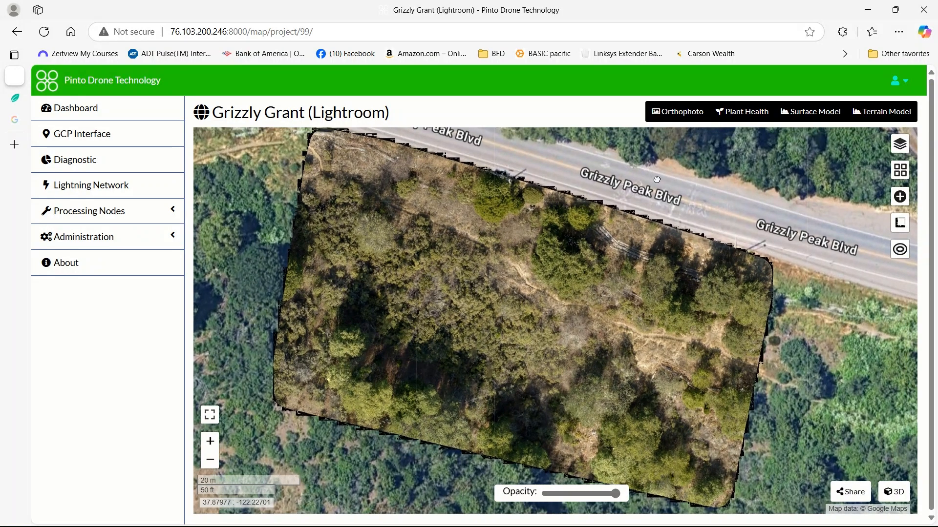
left_click(899, 149)
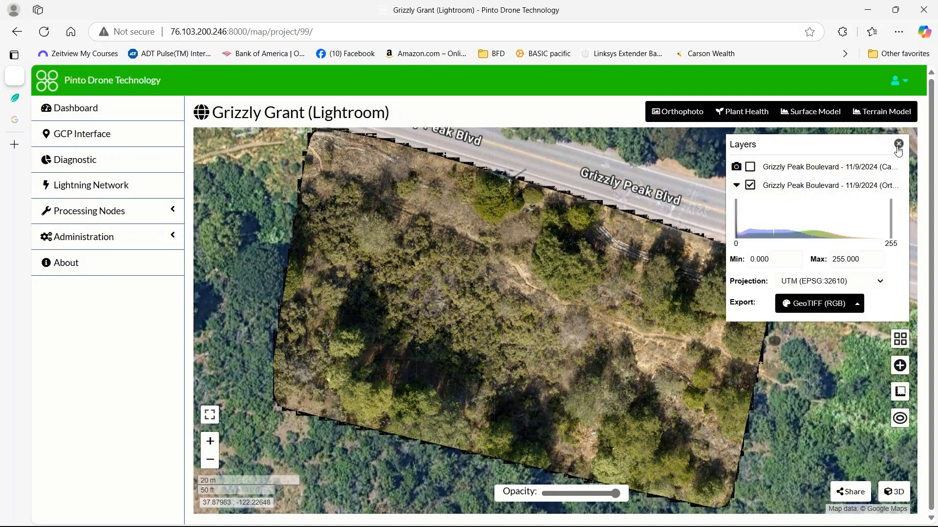
left_click(750, 168)
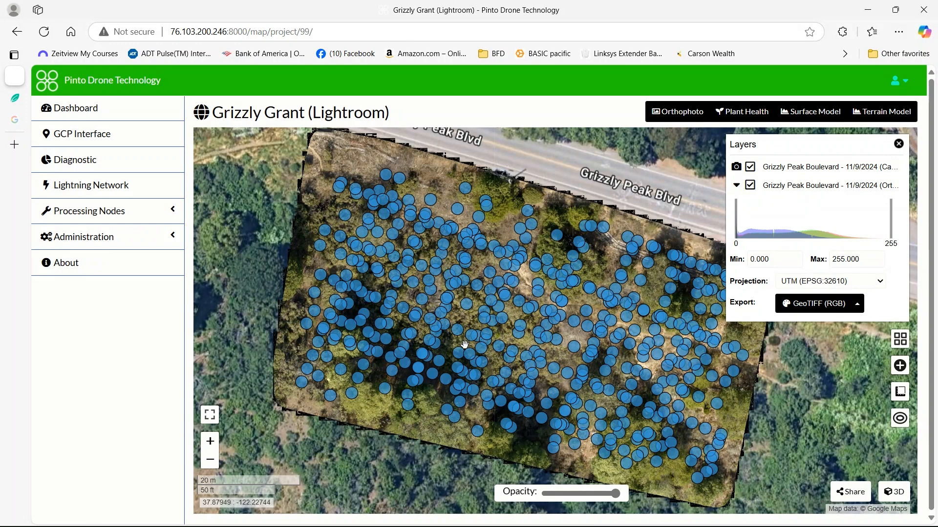
Step: Download DJI_0061.jpg from its camera marker near the orthophoto's southern edge, open the file, and close the marker's preview
left_click(477, 436)
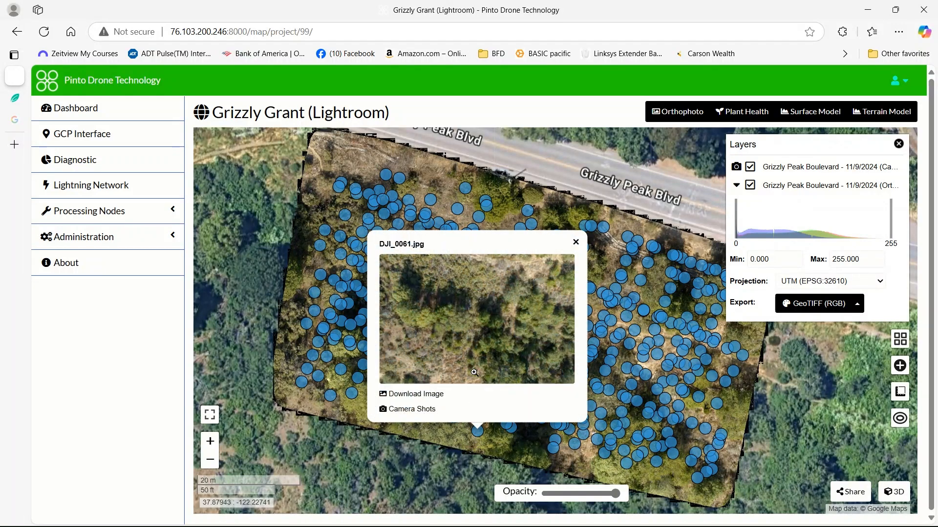
left_click(439, 395)
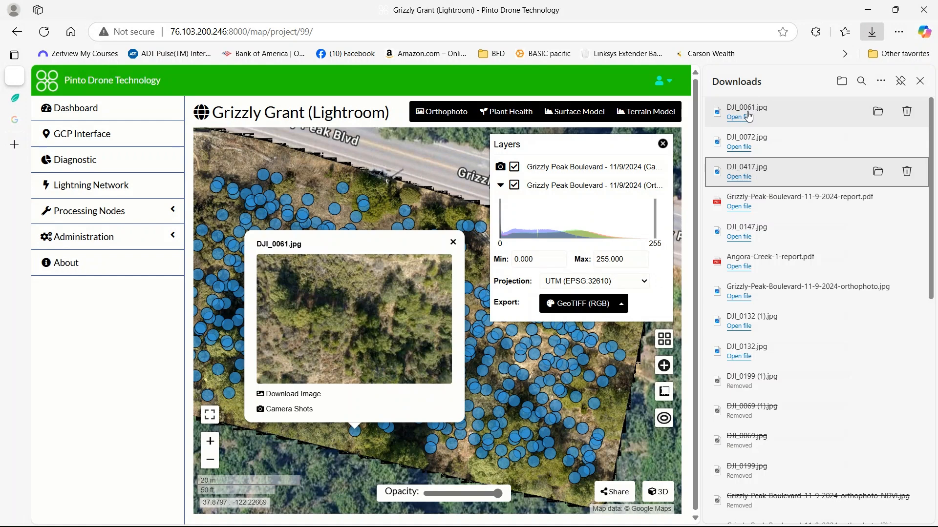
left_click(739, 117)
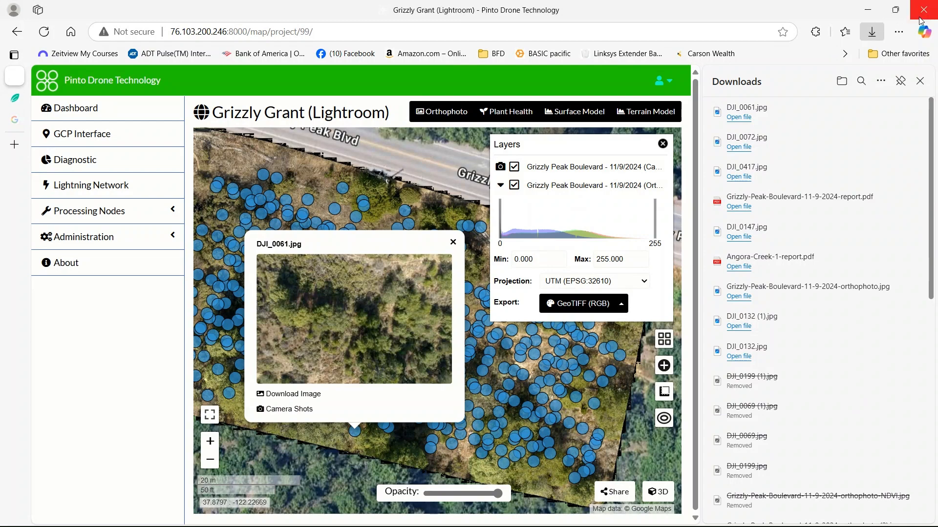
left_click(452, 242)
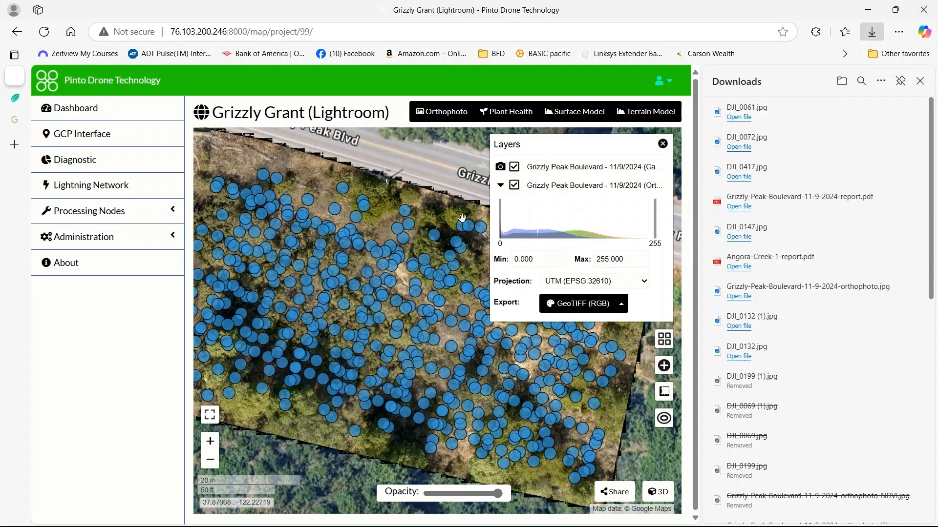
Step: Close the downloads list and hide the Grizzly Peak Boulevard cameras layer, leaving only the orthophoto layer on
left_click(662, 144)
scroll(502, 224, "down", 2)
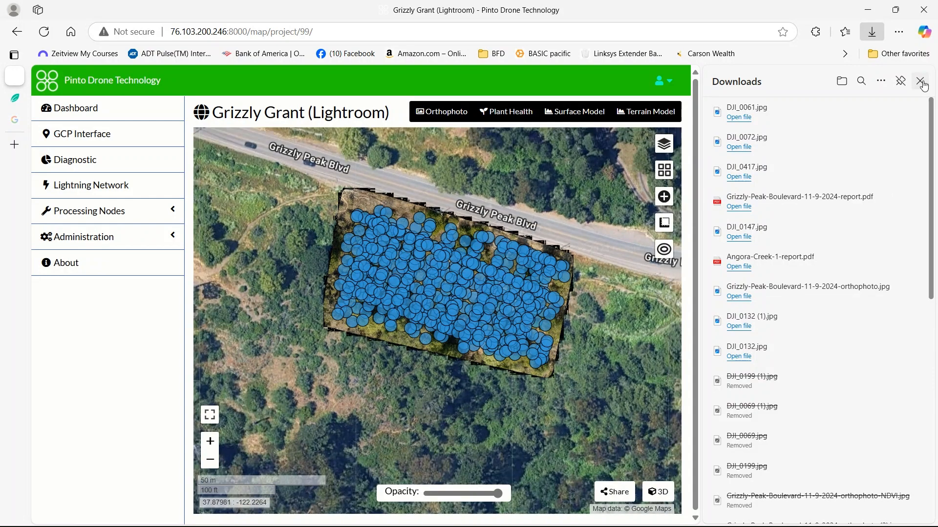
left_click(921, 81)
left_click(900, 144)
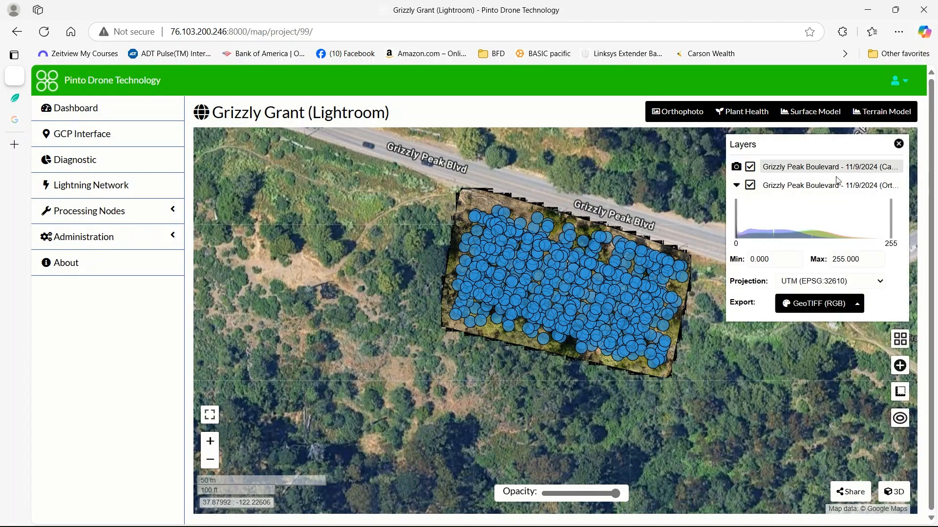
left_click(750, 167)
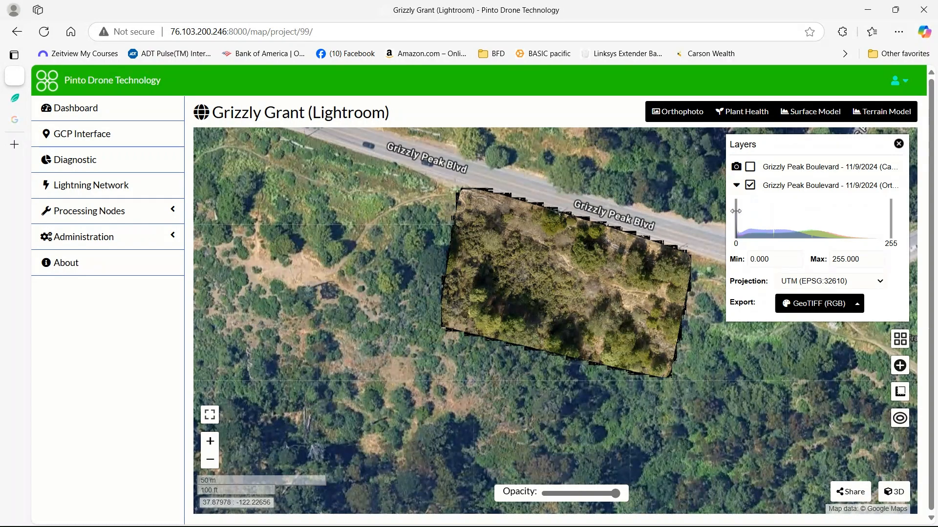
Step: Try lowering the orthophoto's histogram maximum to about 200, restore it to 255, and view the available export formats without exporting
mouse_move(736, 211)
left_mouse_down()
mouse_move(752, 212)
mouse_move(736, 212)
left_mouse_up()
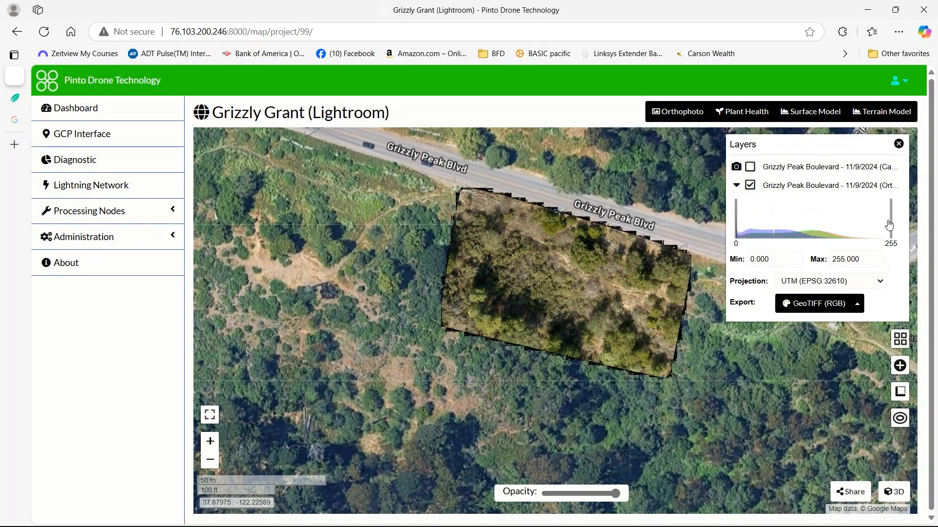
left_click_drag(892, 219, 858, 217)
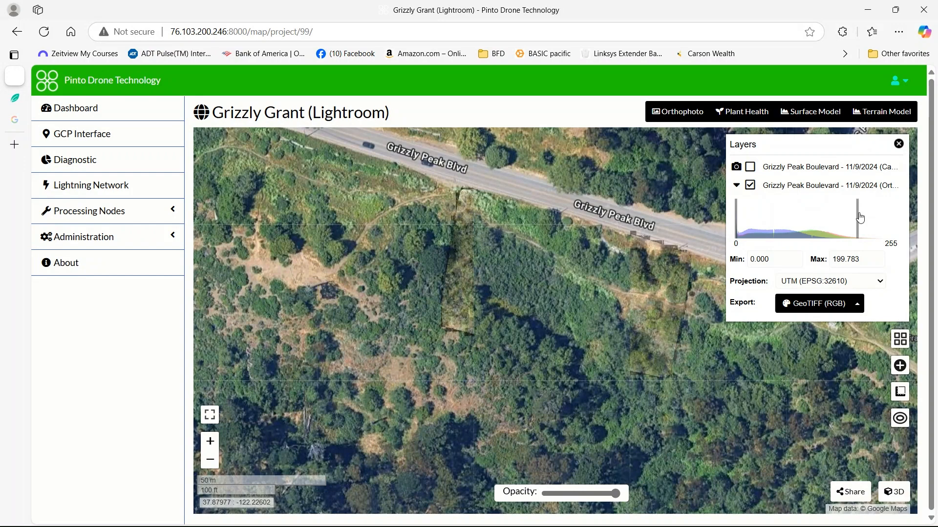
left_click_drag(856, 212, 893, 214)
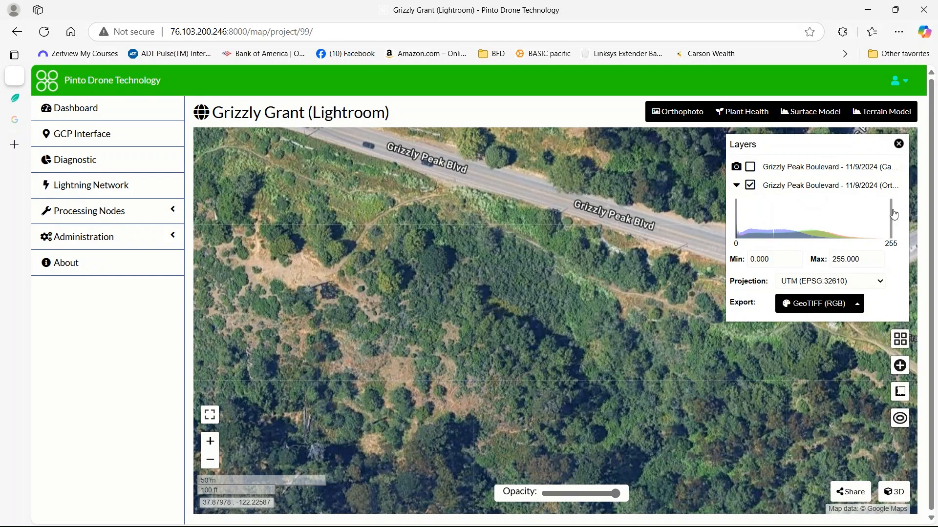
left_click(857, 303)
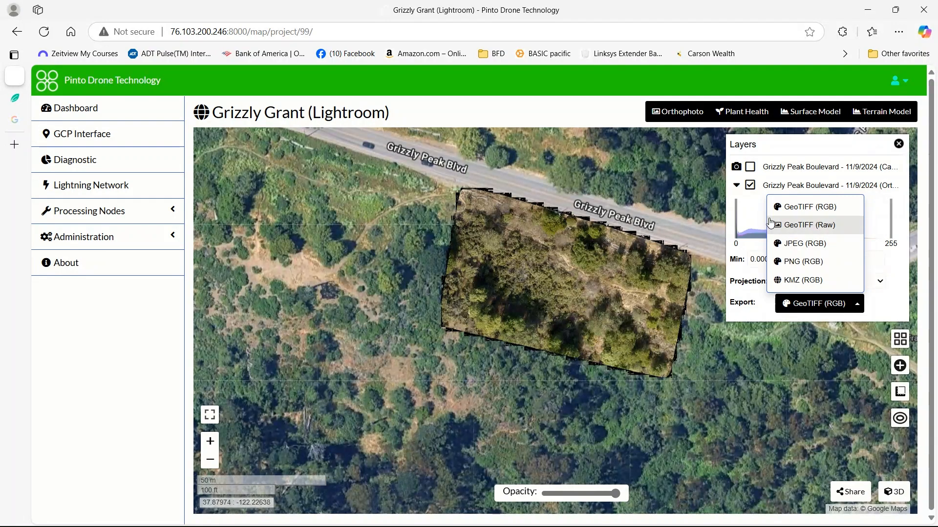
left_click(898, 146)
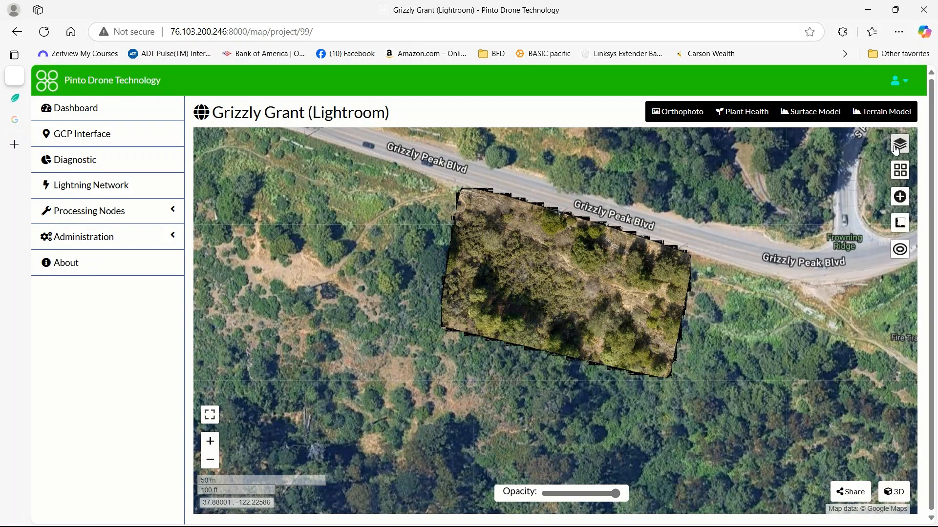
Step: Switch the base map to OSM Mapnik and inspect the orthophoto against it at several scales
left_click(901, 174)
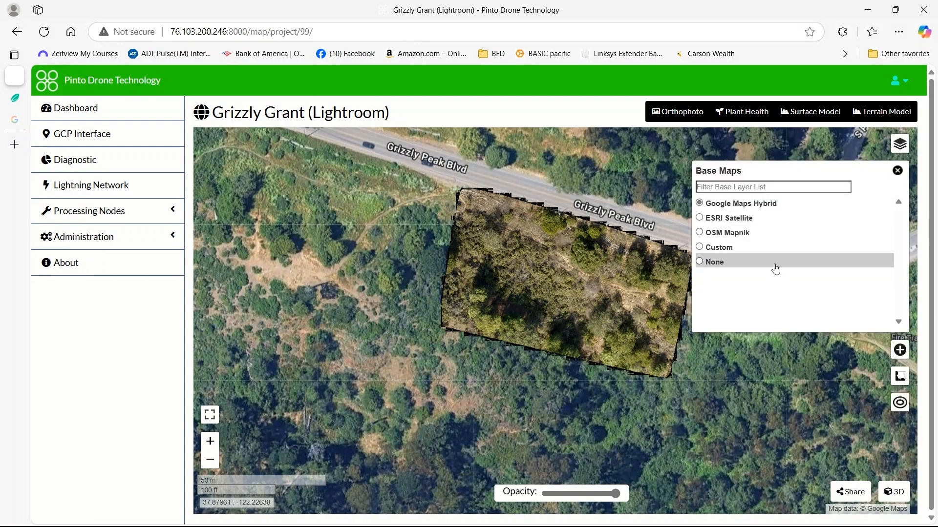
left_click(706, 235)
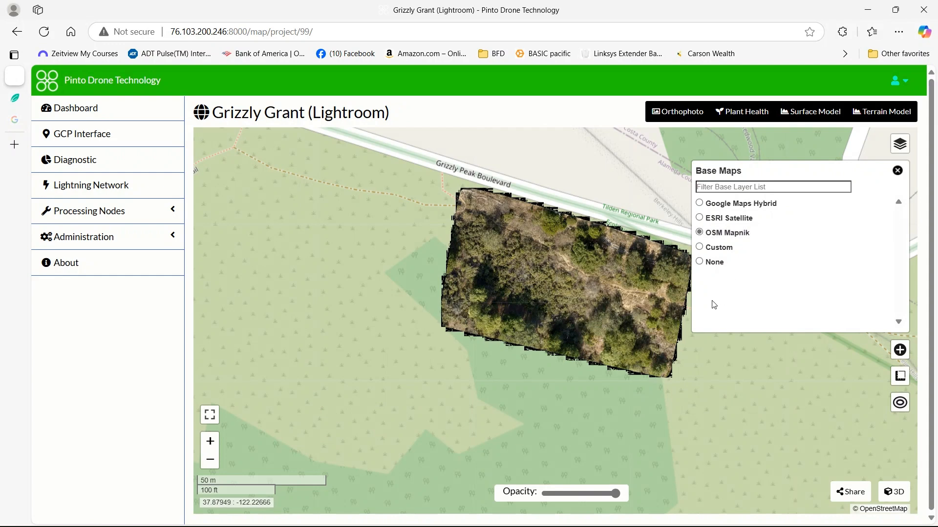
left_click(897, 170)
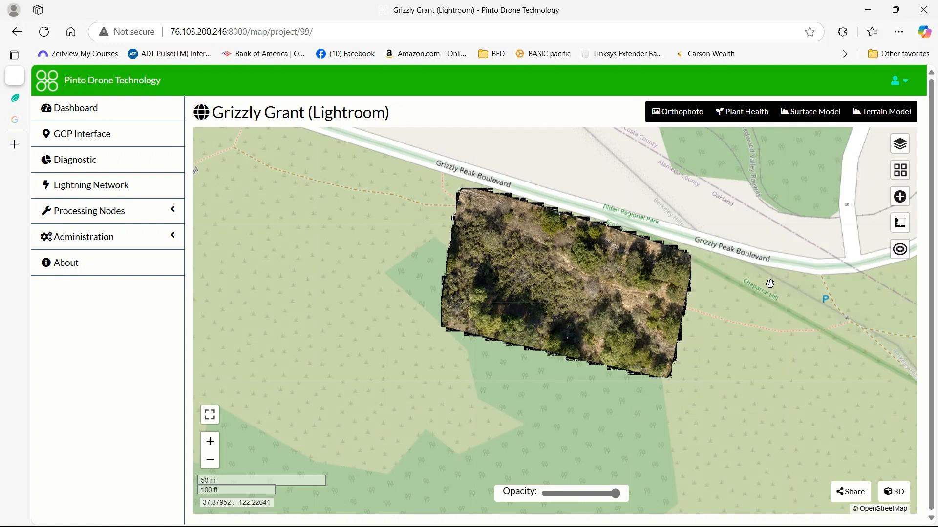
scroll(769, 307, "up", 3)
scroll(781, 296, "down", 2)
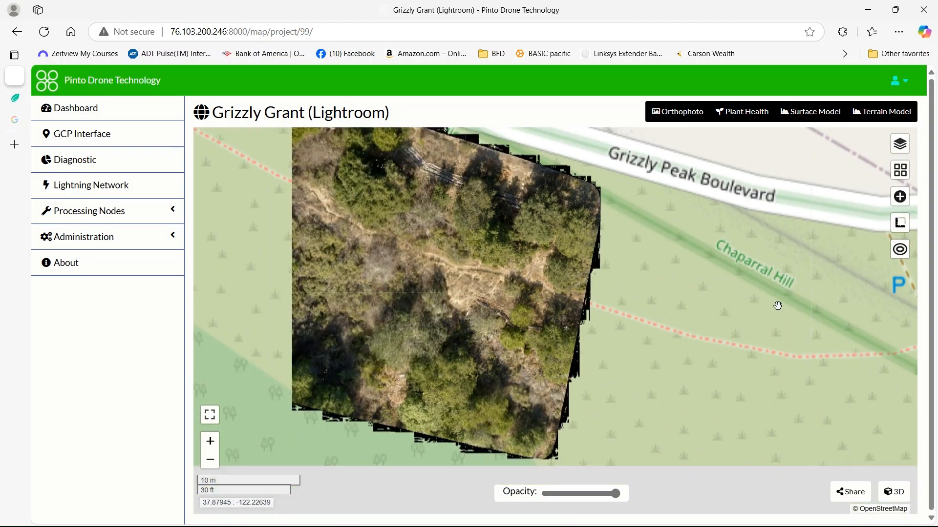
scroll(780, 296, "down", 3)
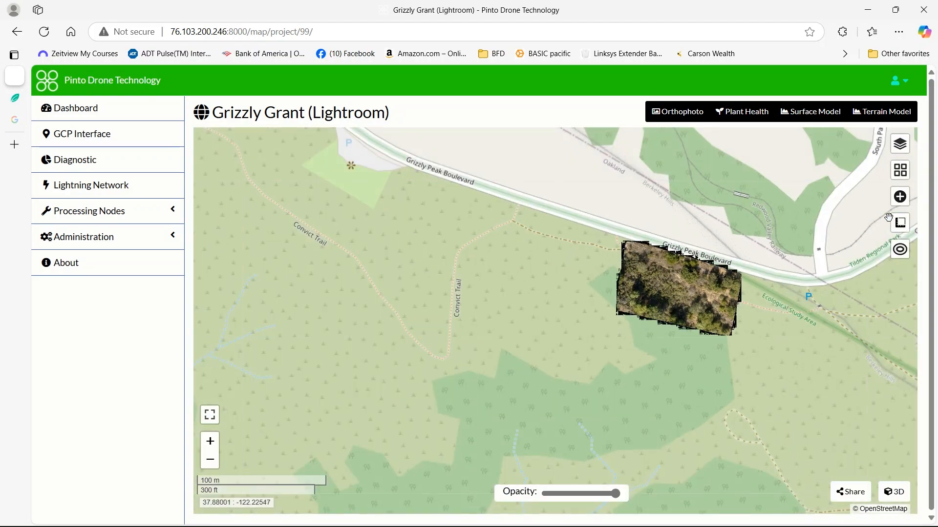
Step: Switch the base map to Google Maps Hybrid, centre the orthophoto in view, and close the base map list
left_click(899, 179)
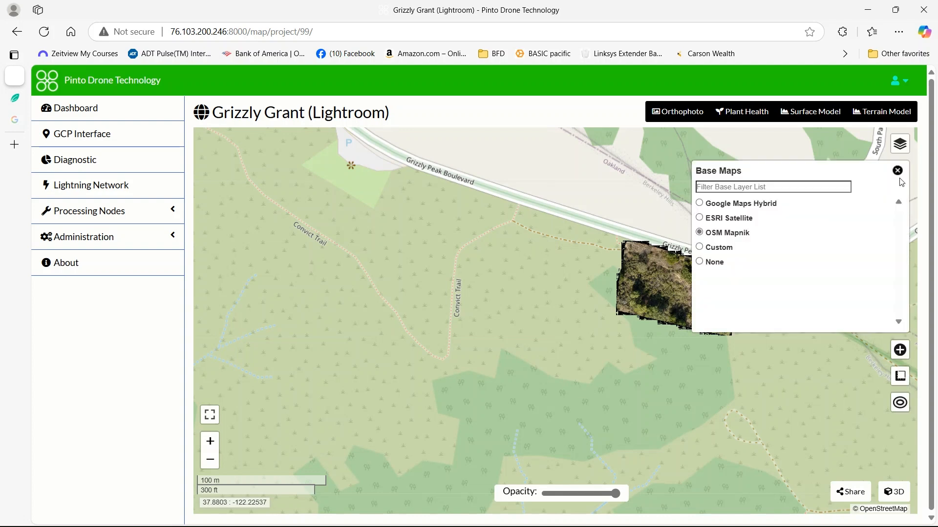
left_click(700, 203)
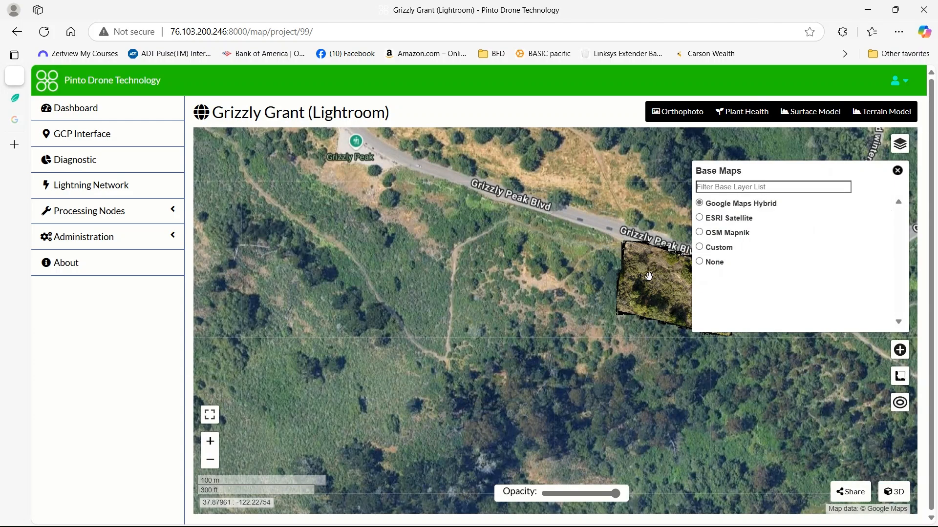
left_click_drag(561, 291, 456, 289)
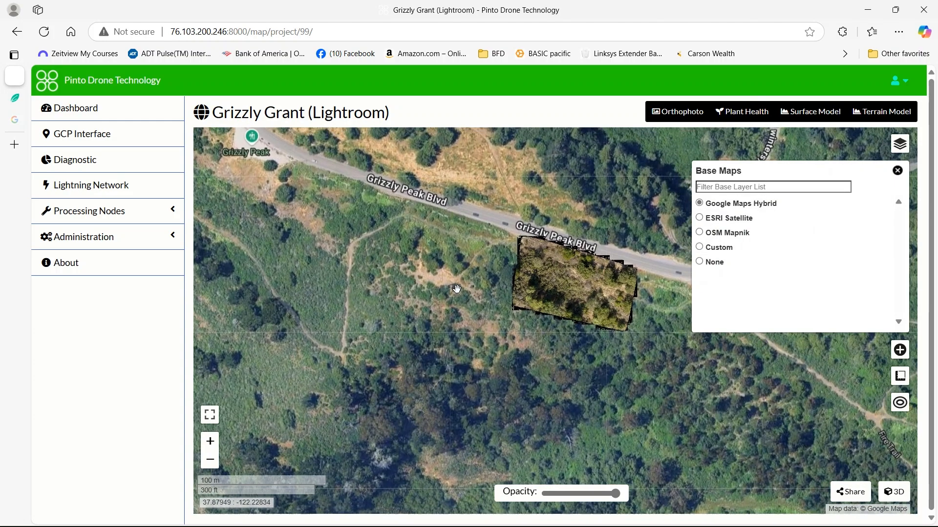
left_click(898, 170)
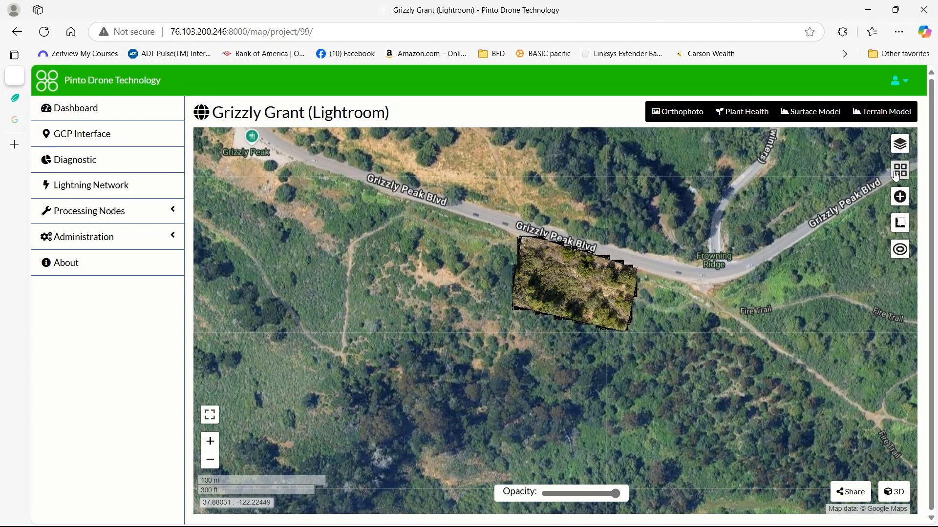
Step: Measure the distance across the orthophoto from its northern edge by the road to its southern edge, and close the result
left_click(900, 223)
left_click(787, 255)
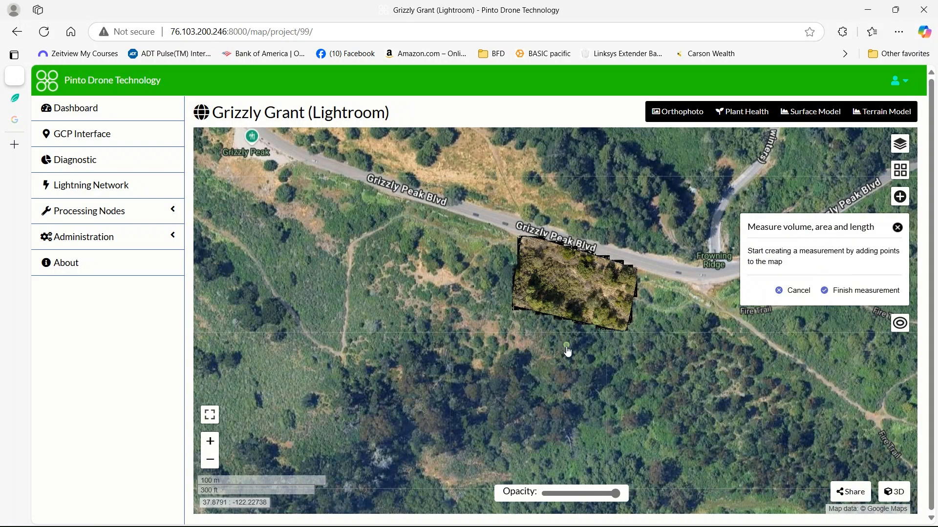
left_click_drag(577, 357, 517, 368)
scroll(519, 361, "up", 1)
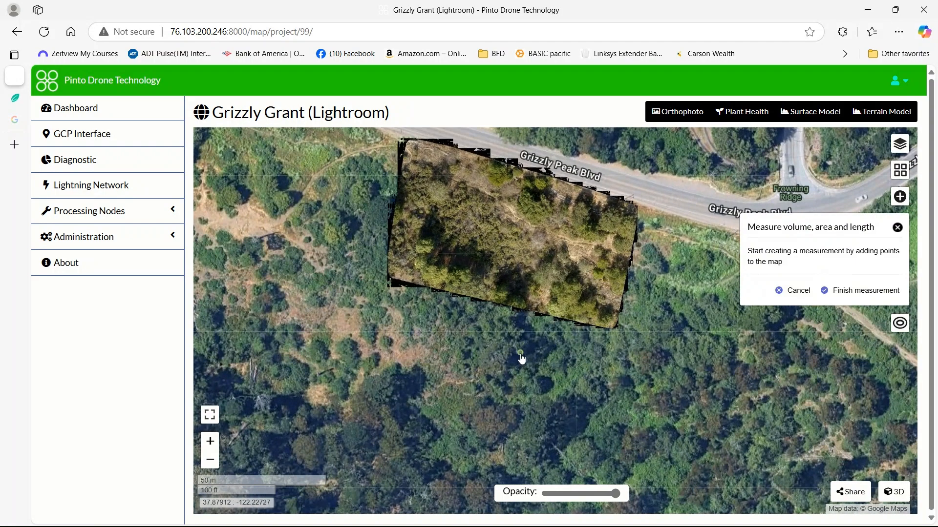
left_click(535, 176)
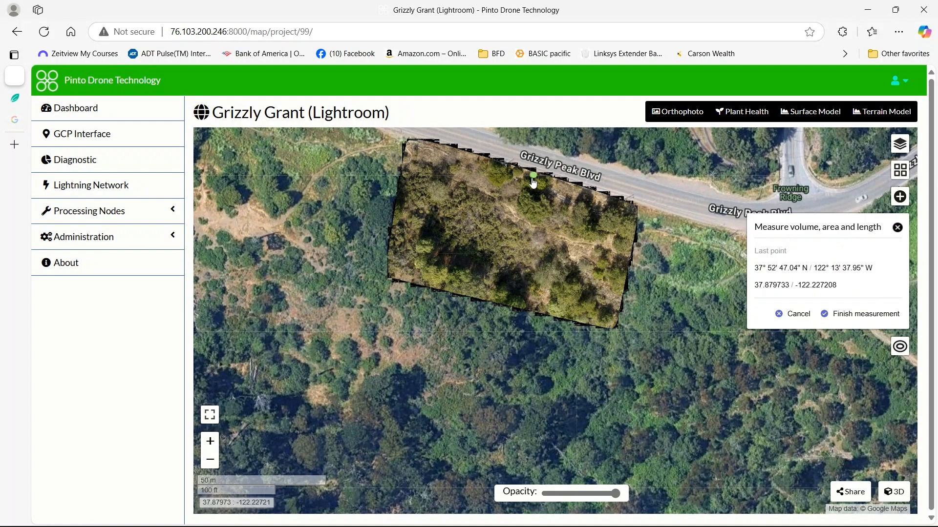
left_click(517, 307)
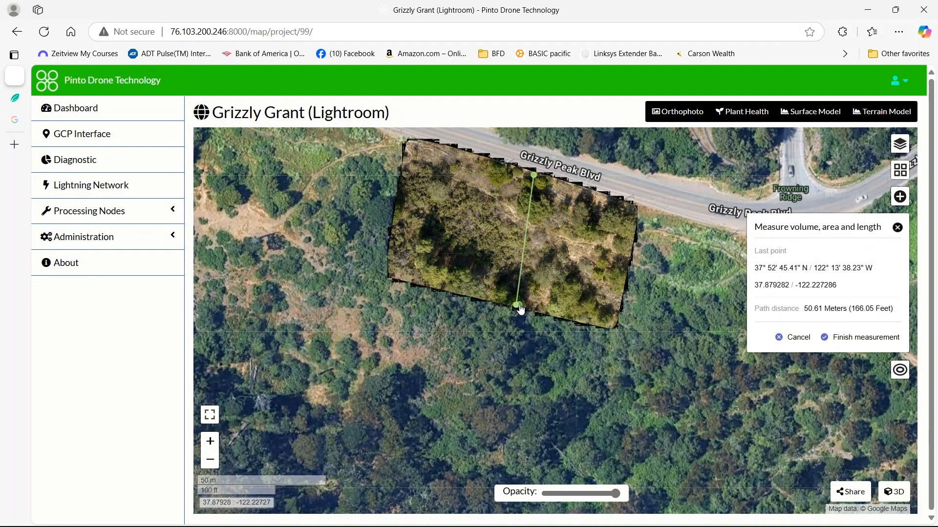
left_click(859, 338)
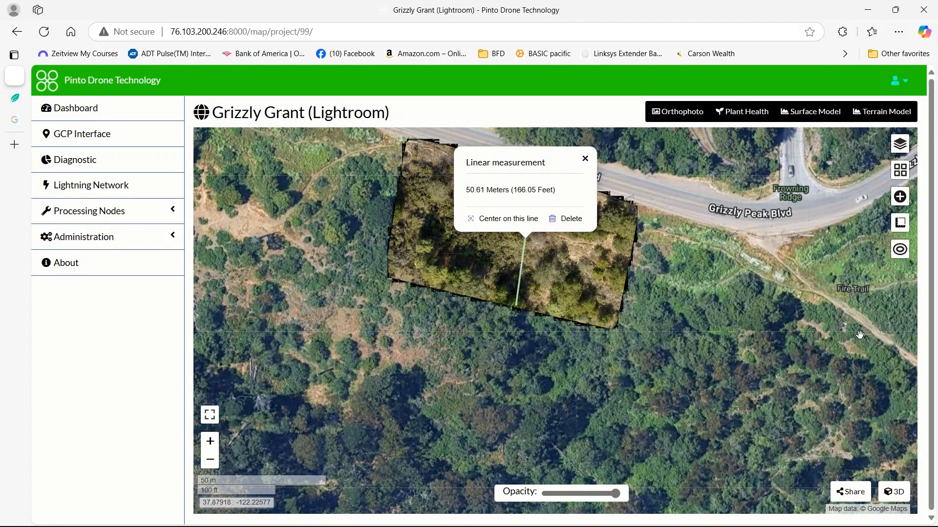
left_click(585, 159)
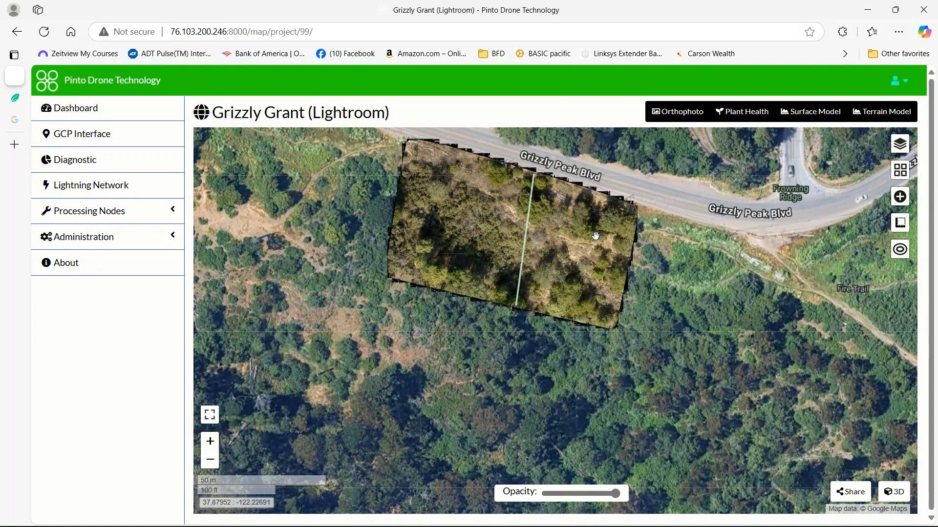
Step: Delete the linear measurement that crosses the orthophoto
left_click(529, 232)
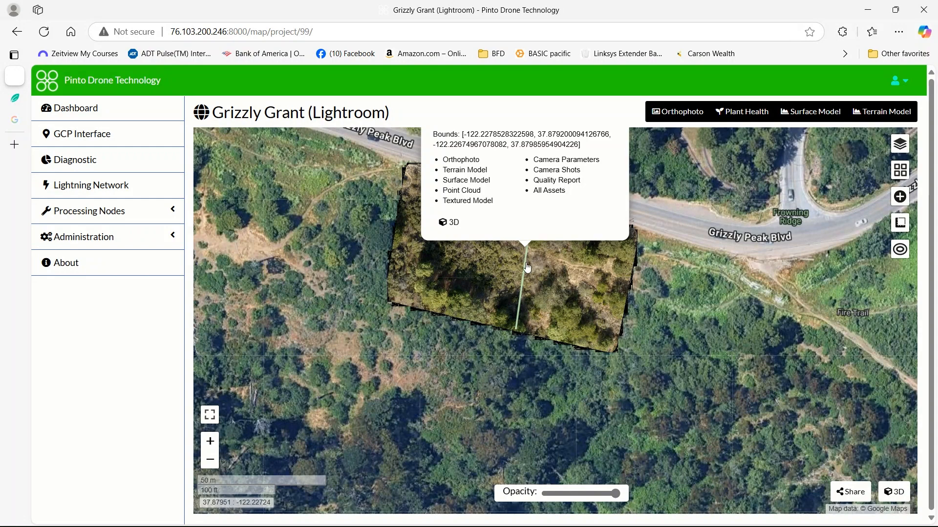
left_click(527, 267)
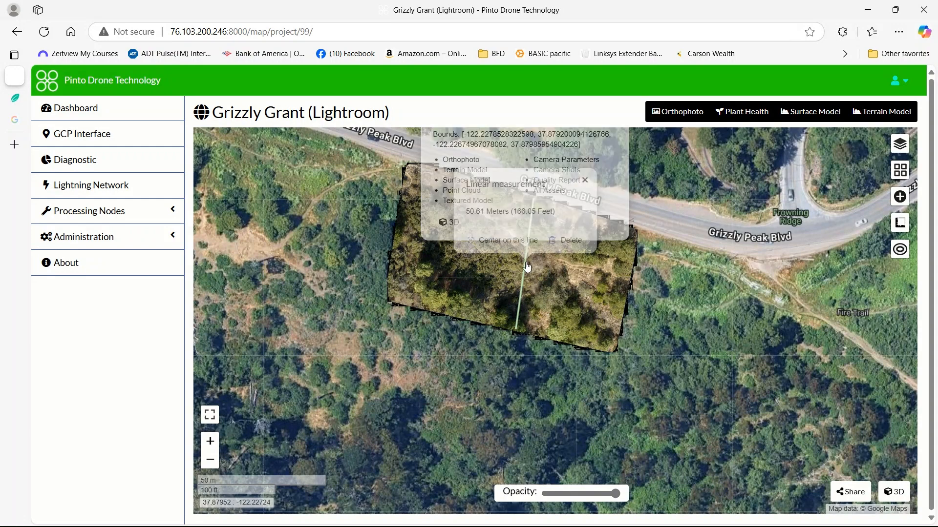
left_click(574, 244)
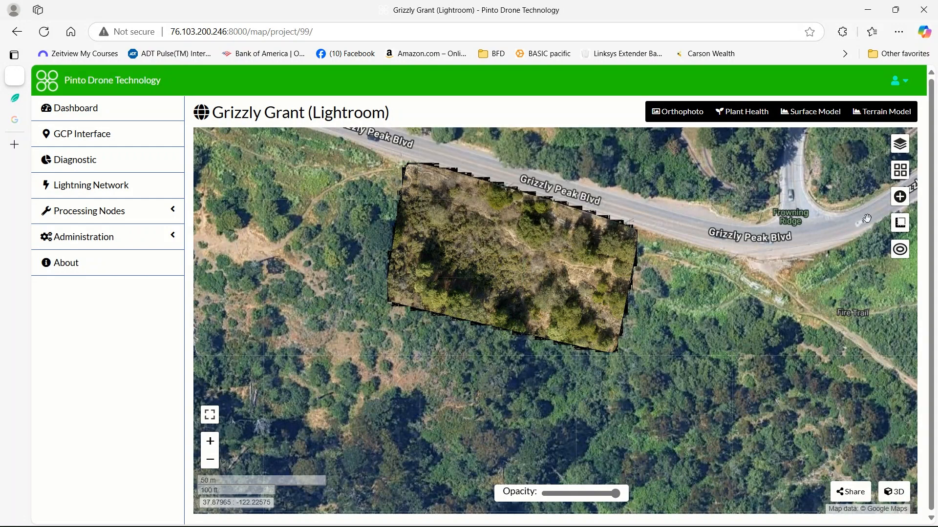
Step: View the measurement choices and the contour generation settings without creating or exporting anything
mouse_move(901, 223)
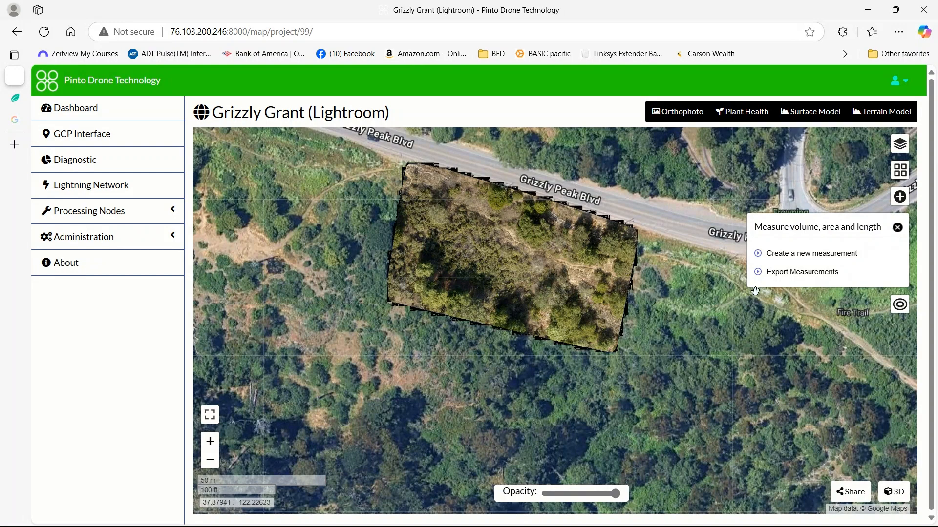
left_click(896, 229)
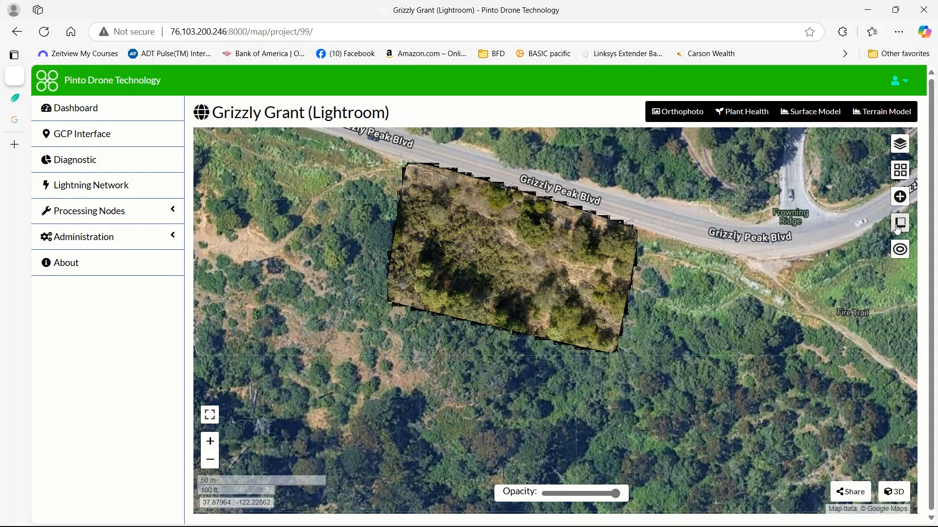
left_click(898, 250)
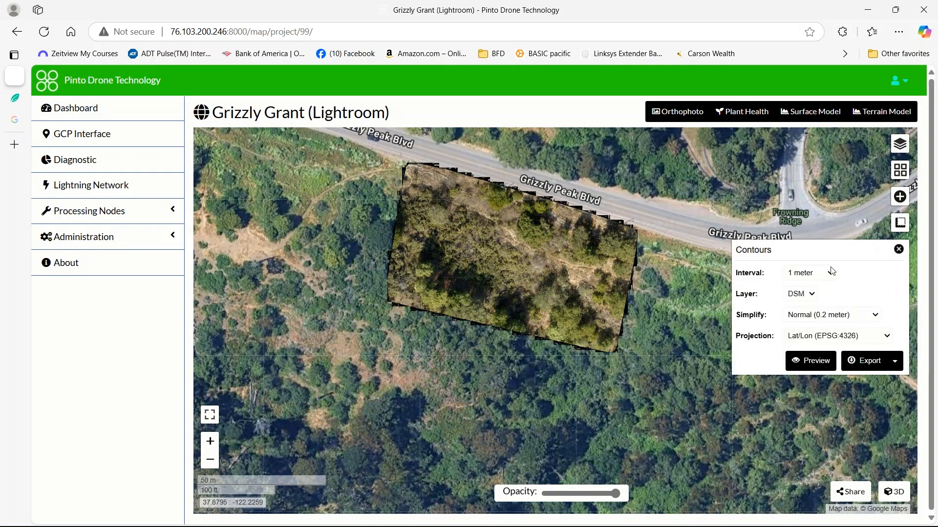
left_click(899, 250)
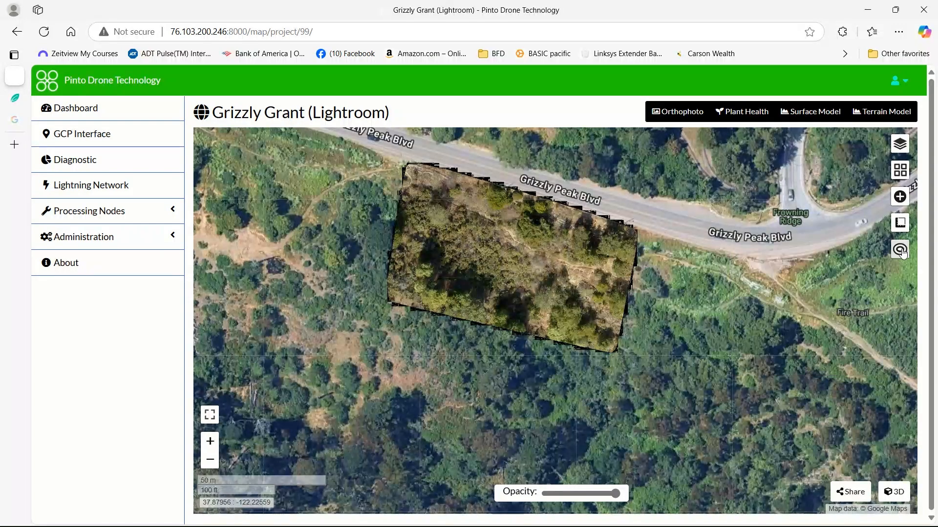
Step: Show the map full screen and inspect the orthophoto up close along Grizzly Peak Blvd
left_click_drag(824, 309, 797, 345)
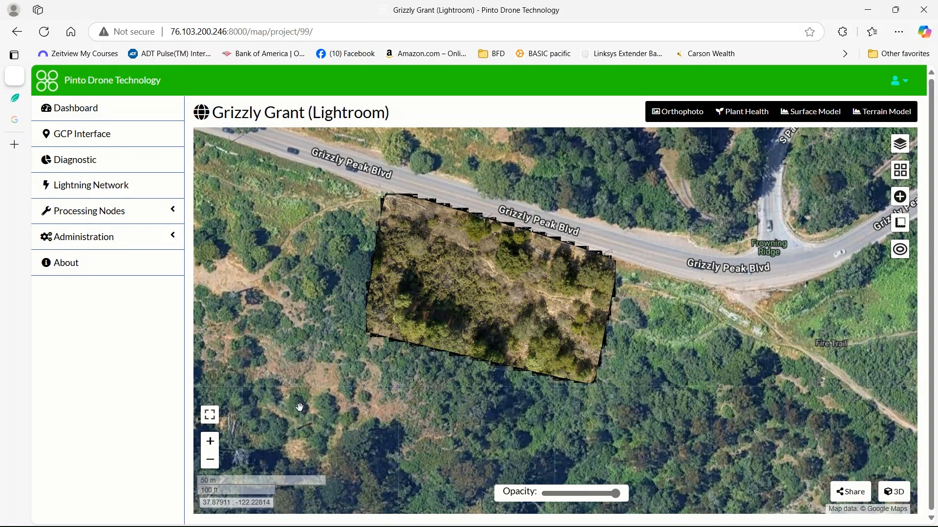
left_click(211, 416)
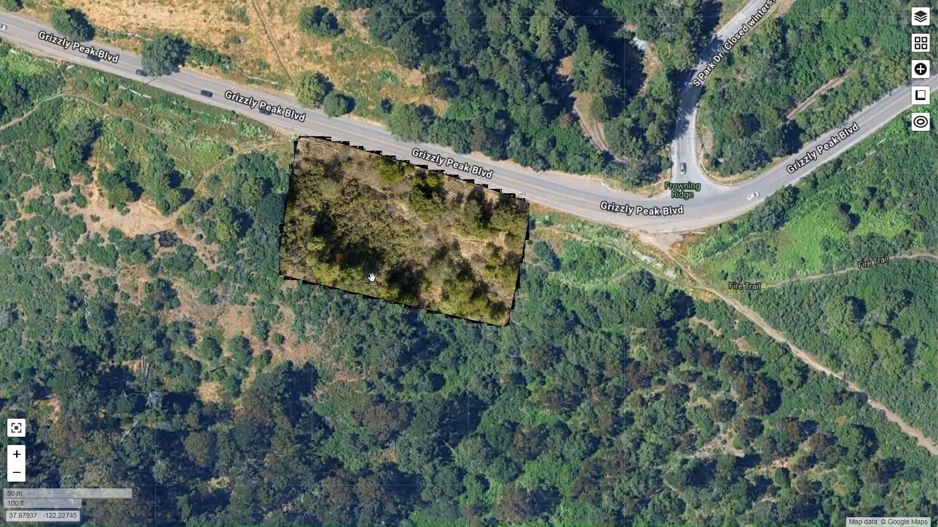
scroll(501, 435, "up", 1)
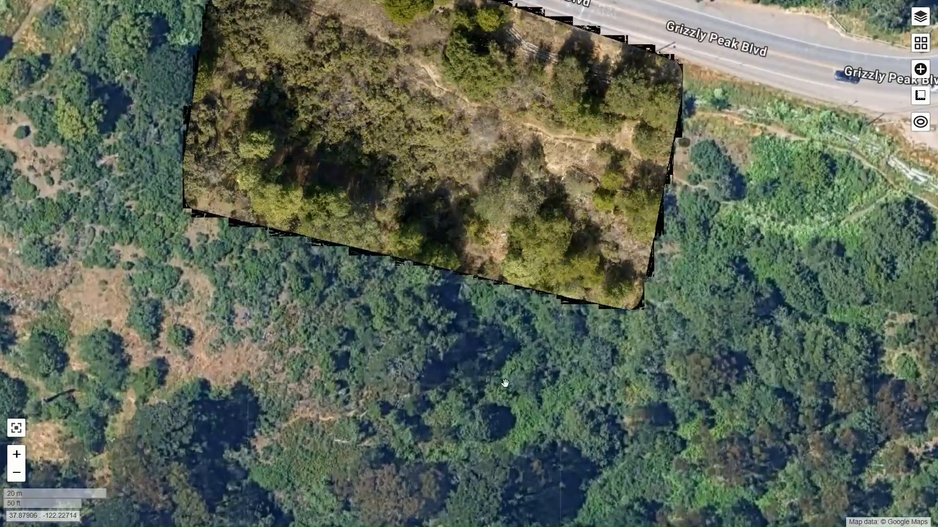
left_click_drag(505, 384, 519, 501)
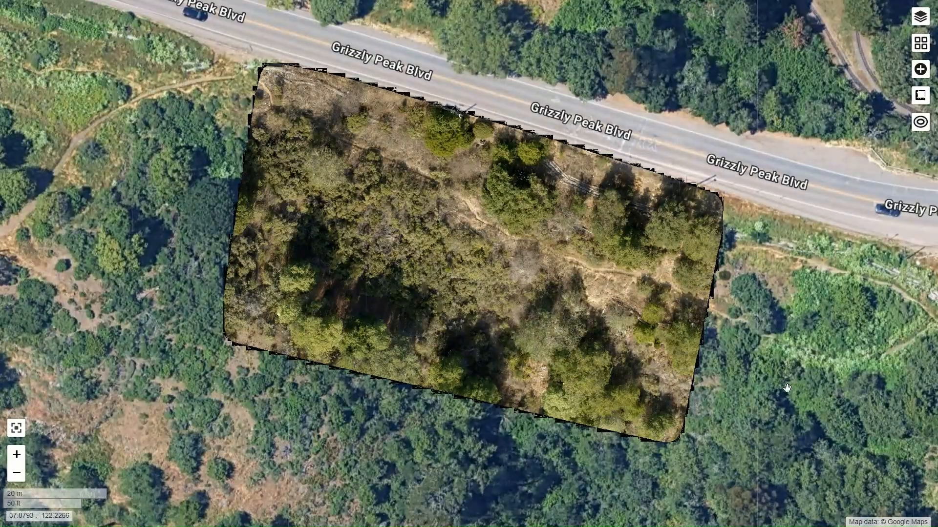
scroll(788, 387, "up", 1)
left_click_drag(108, 31, 294, 242)
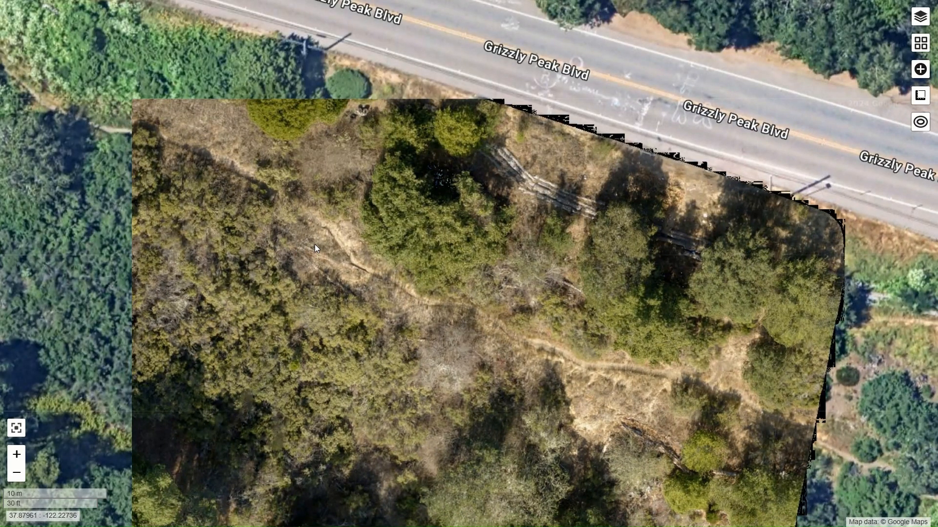
Step: Try lowering the orthophoto's opacity slightly to compare it with the base map, restore full opacity, and close its details
left_click(275, 231)
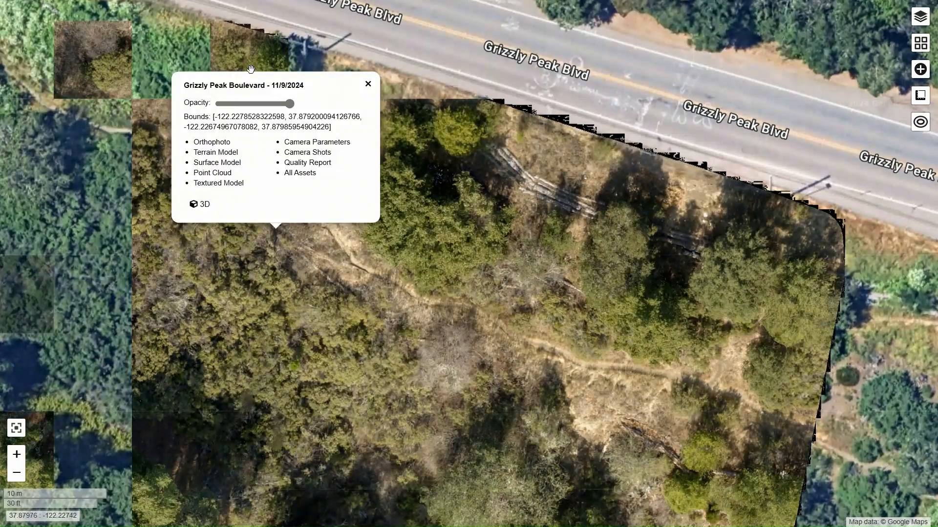
mouse_move(287, 106)
left_mouse_down()
mouse_move(240, 104)
mouse_move(277, 106)
left_mouse_up()
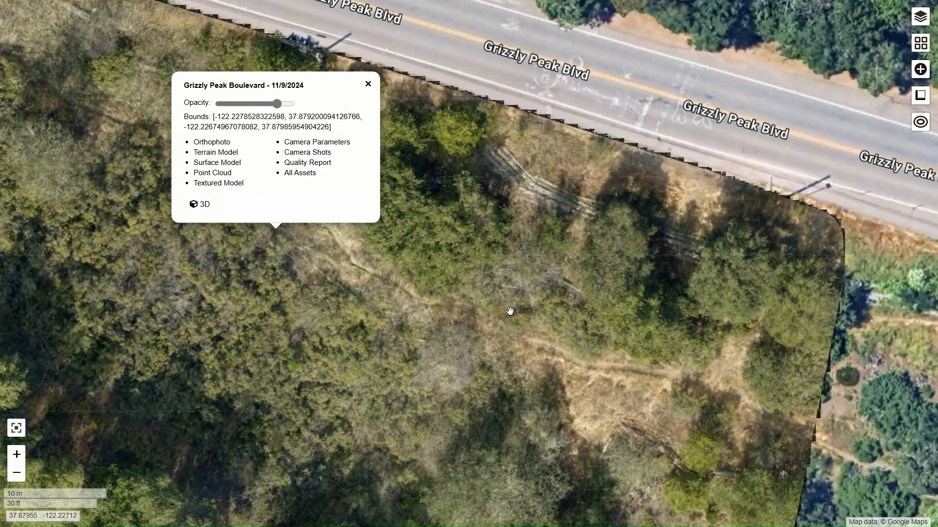
left_click_drag(505, 311, 307, 217)
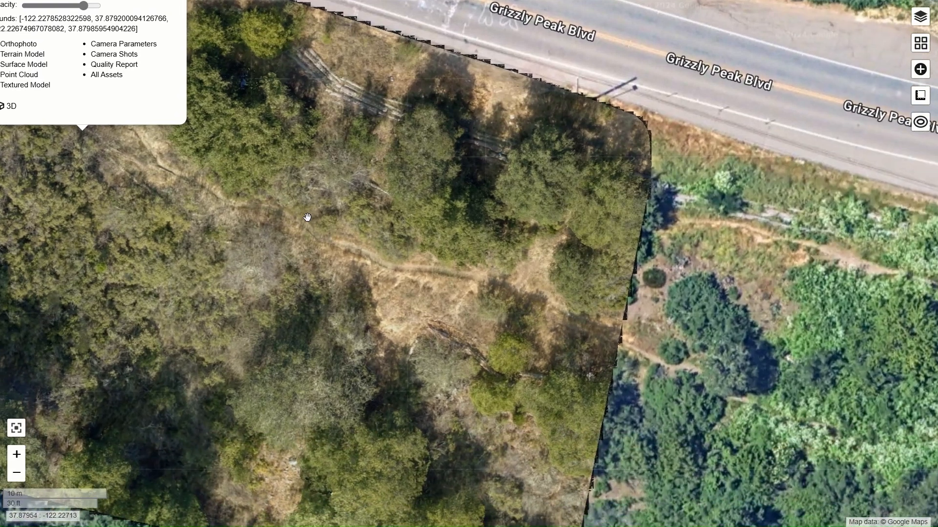
left_click(385, 276)
left_click_drag(797, 436, 729, 386)
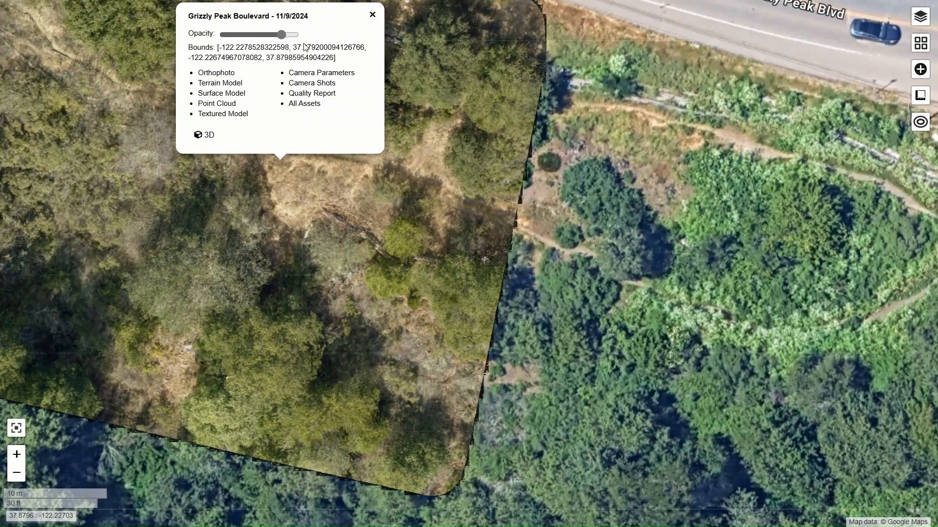
left_click(16, 455)
left_click_drag(188, 311, 267, 464)
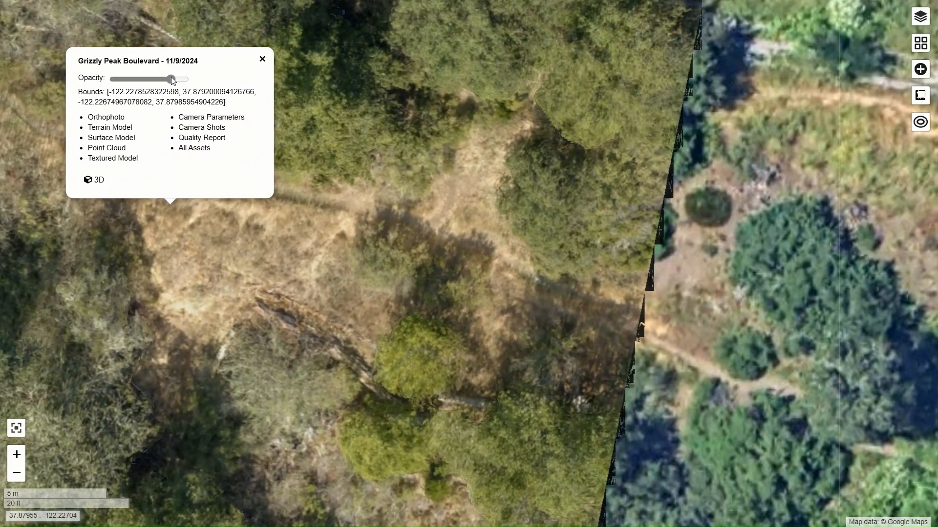
left_click_drag(169, 80, 218, 92)
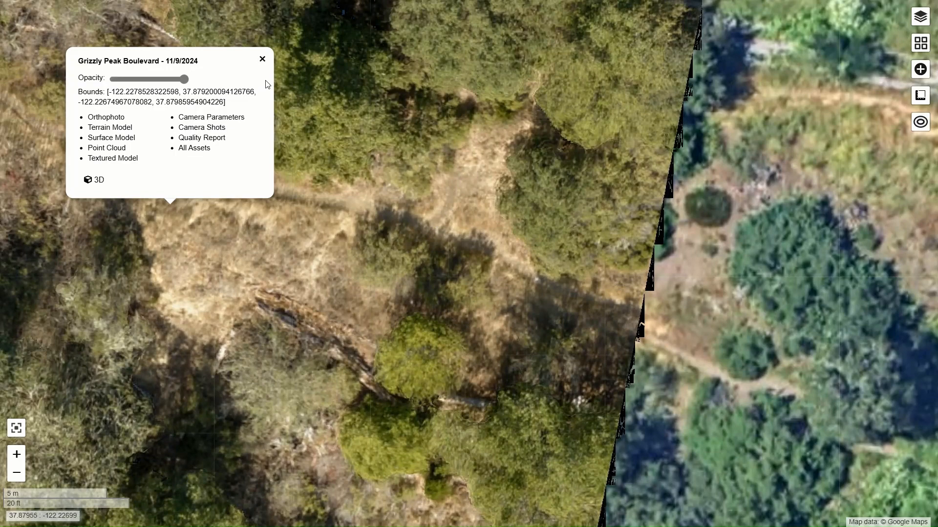
left_click(262, 59)
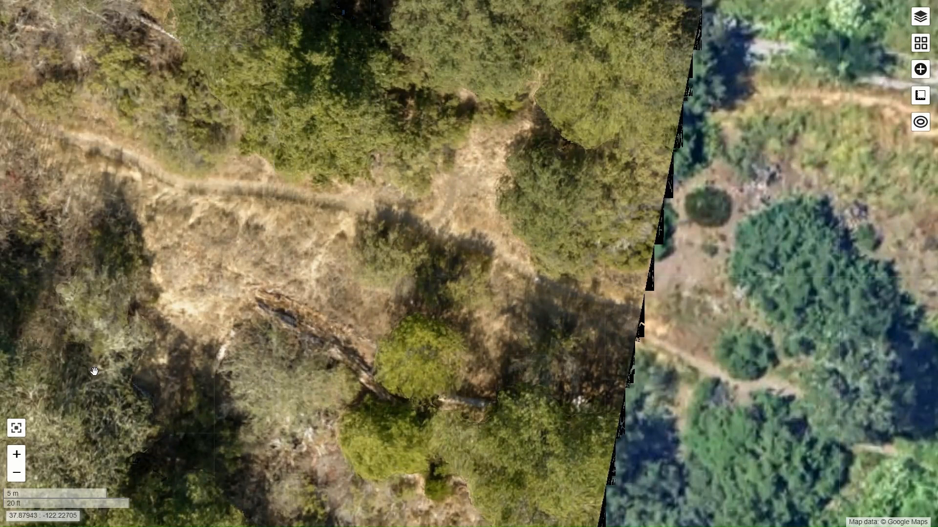
Step: Exit full screen, review the Grizzly Peak Boulevard orthophoto's details and downloadable assets, and close them
left_click(16, 427)
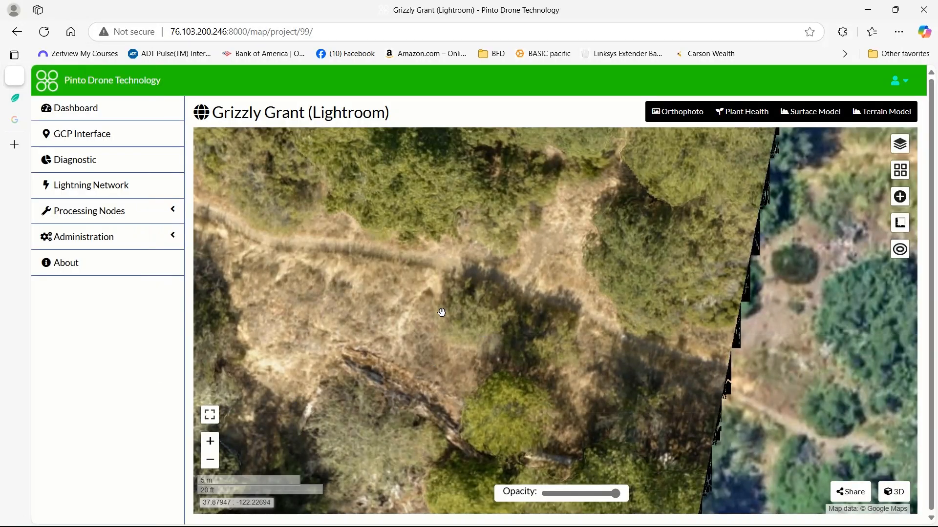
scroll(441, 312, "down", 2)
scroll(442, 312, "down", 1)
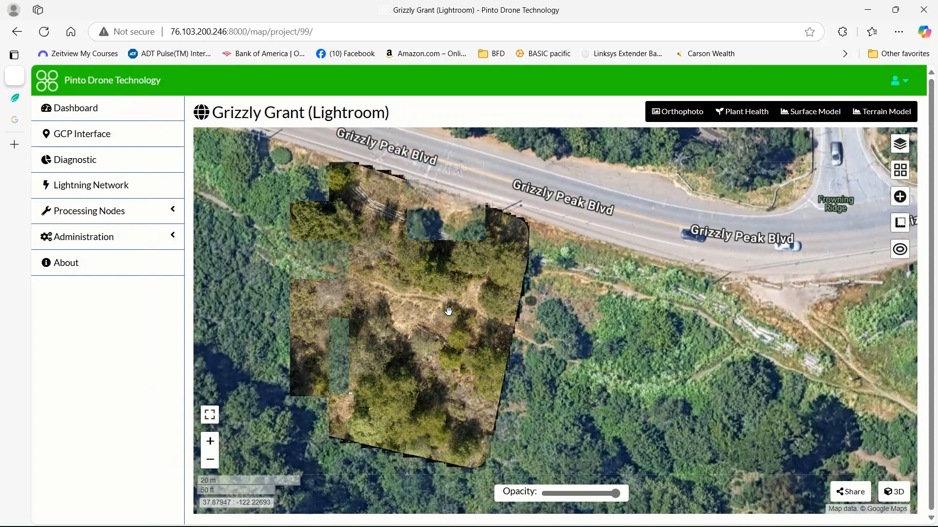
mouse_move(448, 311)
left_mouse_down()
mouse_move(569, 343)
mouse_move(689, 344)
left_mouse_up()
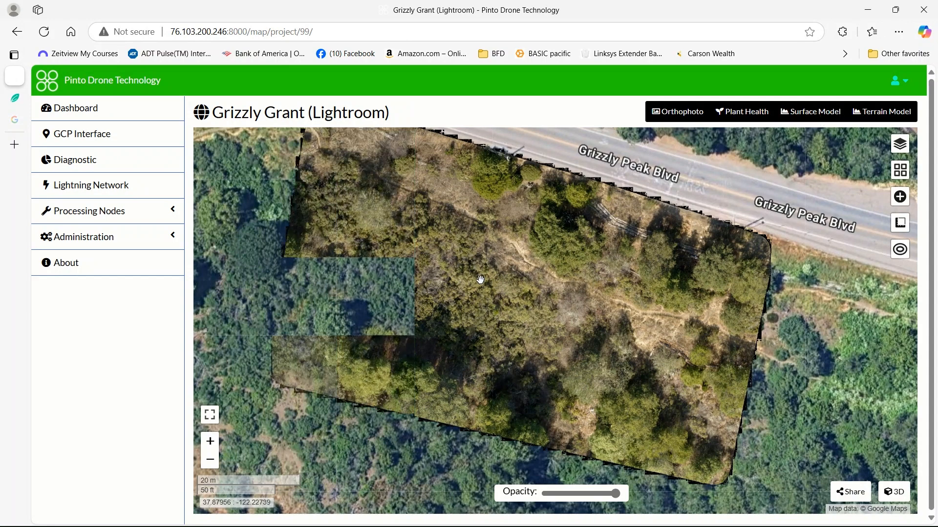
left_click(441, 299)
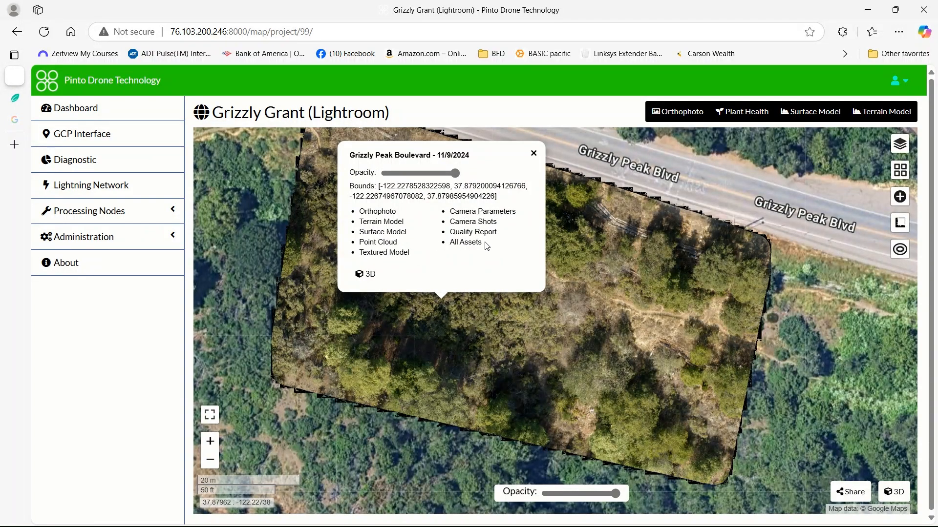
left_click(534, 155)
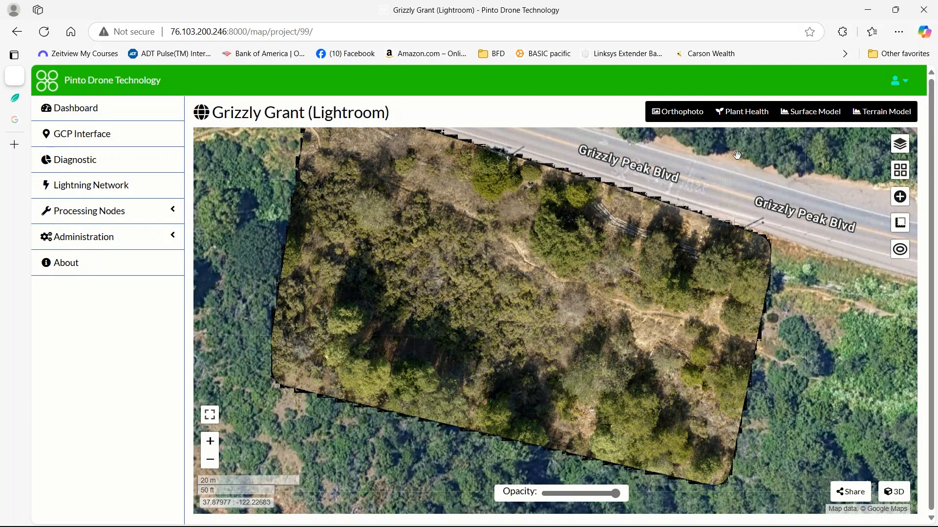
Step: Switch the project map from the orthophoto to the Plant Health view
left_click(744, 113)
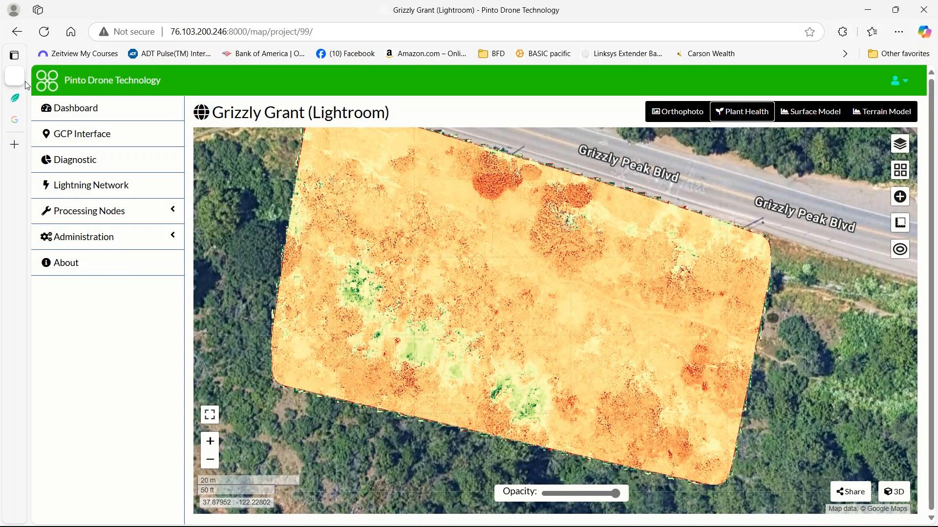
Step: Consult the NDVI article's plant health scale, and compare the Plant Health layer with the base map by fading it out and restoring most of its opacity
left_click(16, 98)
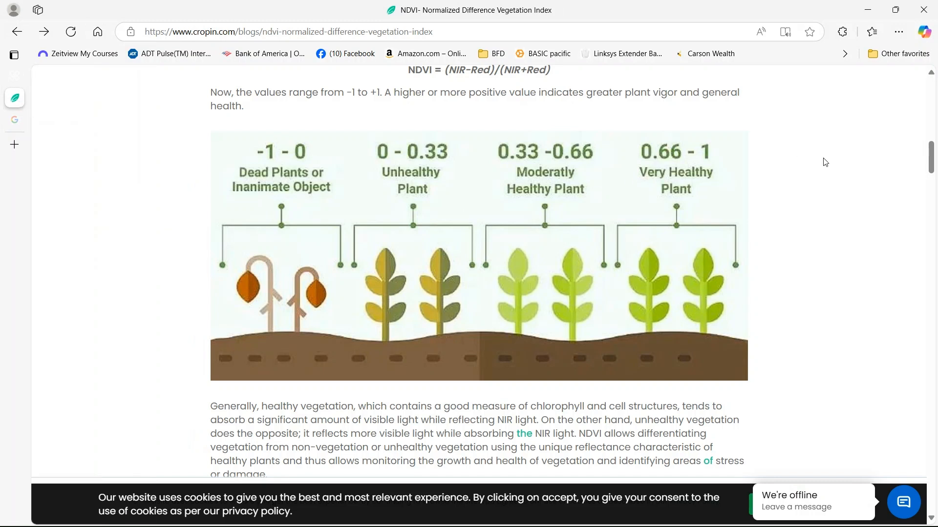
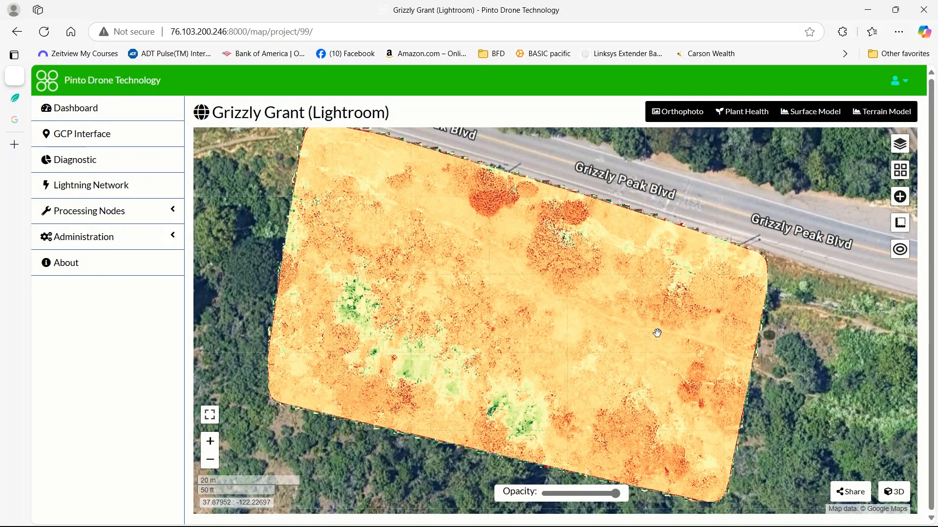
left_click_drag(617, 496, 547, 494)
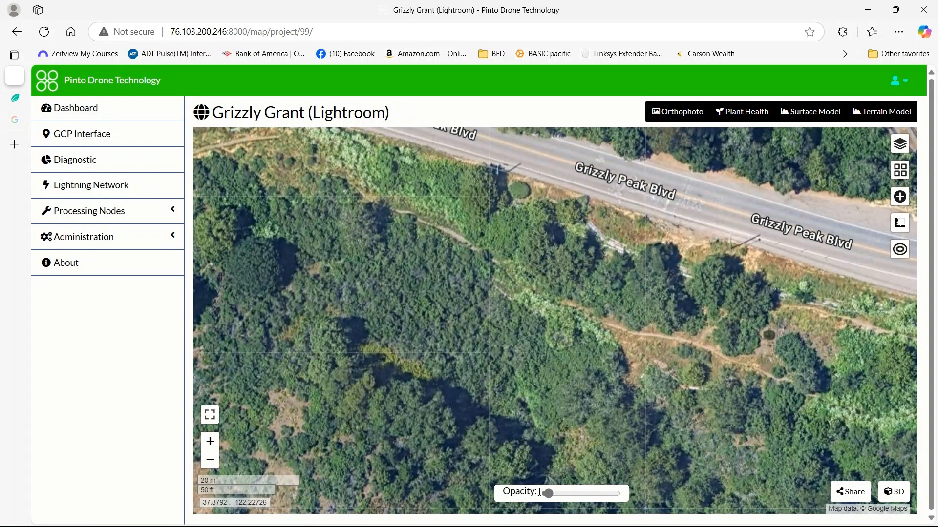
left_click_drag(548, 495, 605, 494)
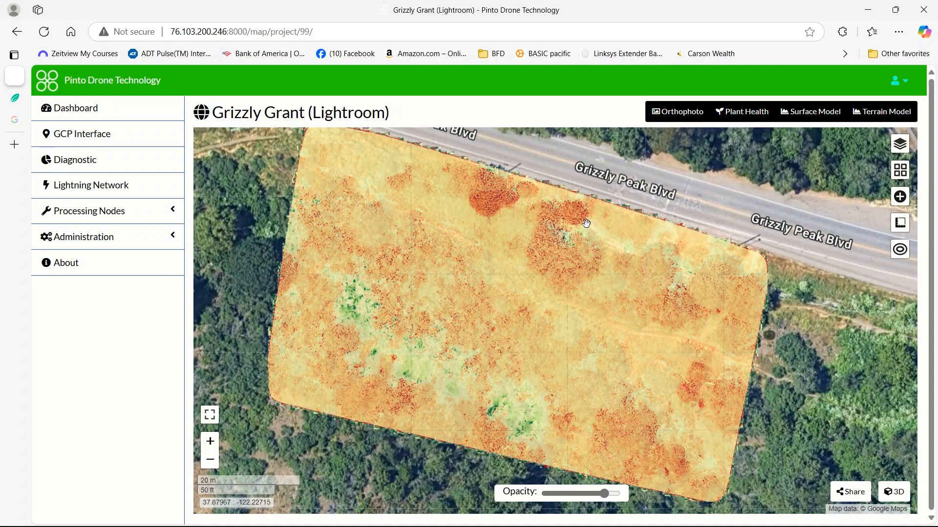
mouse_move(605, 494)
left_mouse_down()
mouse_move(590, 490)
mouse_move(608, 494)
left_mouse_up()
mouse_move(606, 495)
left_mouse_down()
mouse_move(583, 495)
mouse_move(607, 494)
left_mouse_up()
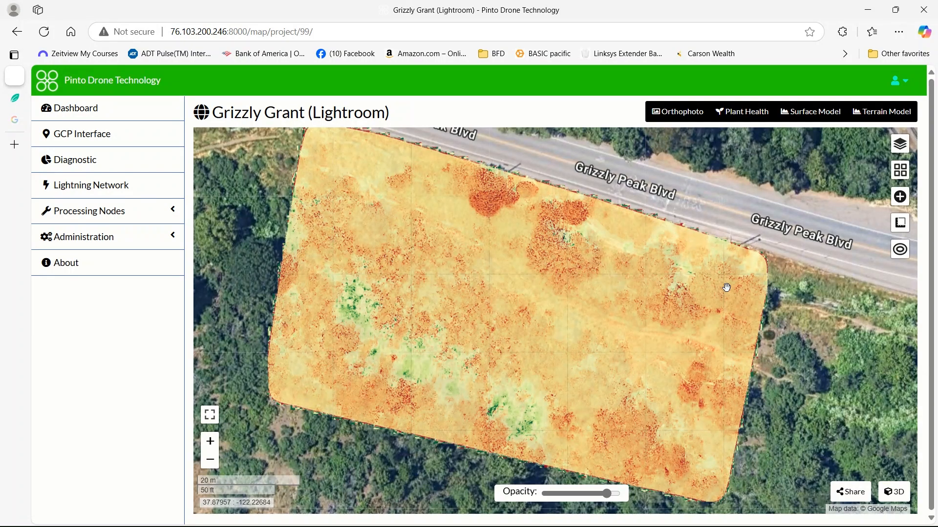
Step: Review the Plant Health layer's settings and export formats, and look over the available base maps
left_click(899, 145)
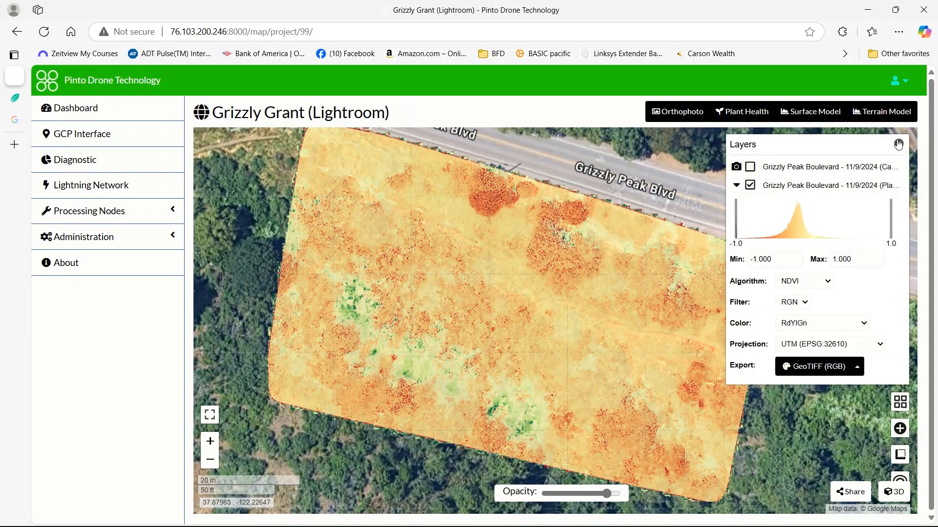
left_click(855, 367)
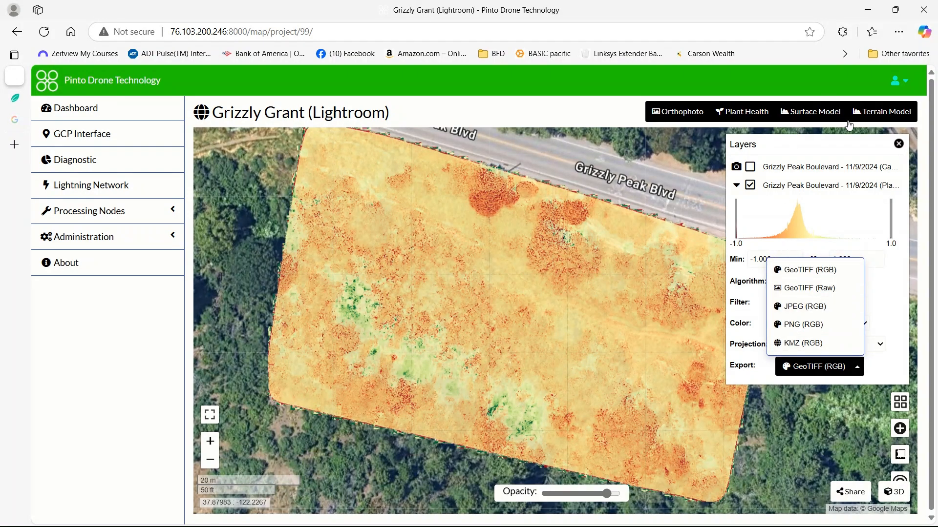
left_click(898, 144)
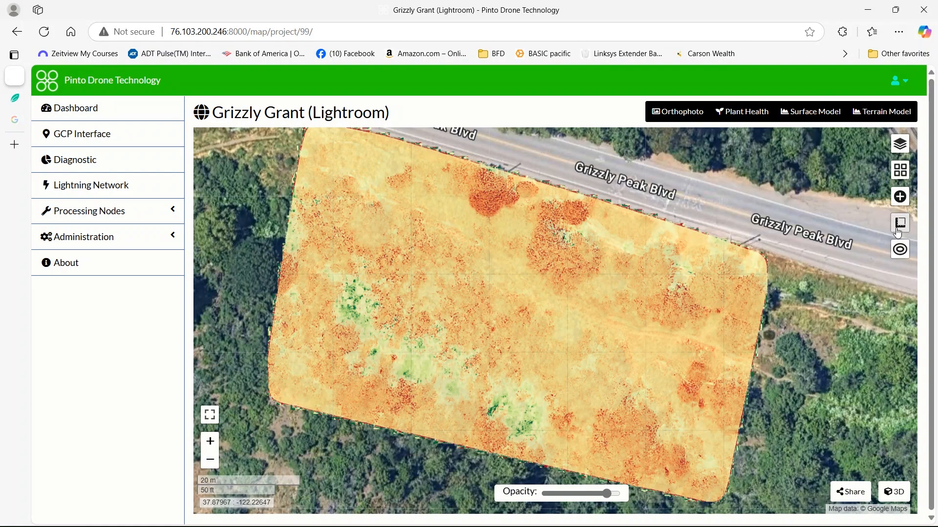
left_click(899, 171)
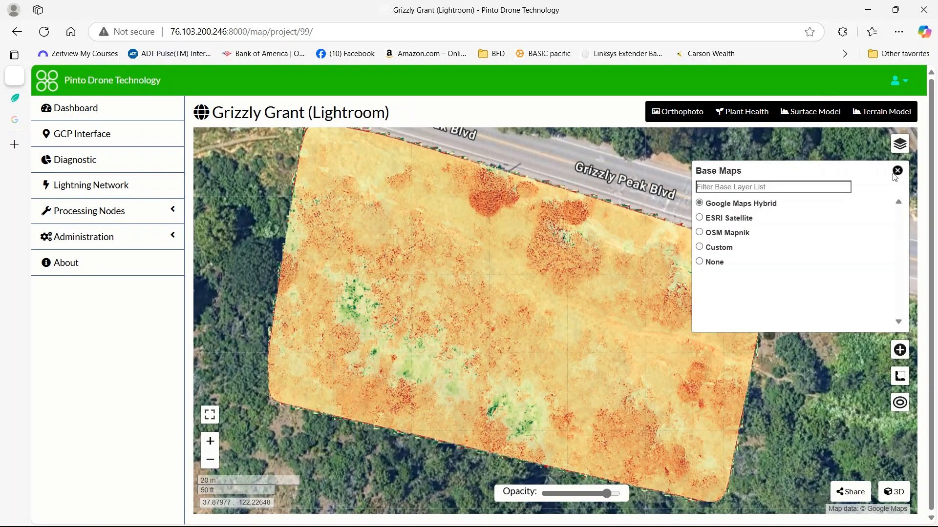
left_click(897, 171)
Step: Check the volume, area and length measurement options, and view the Plant Health map full screen before returning to the normal view
mouse_move(901, 226)
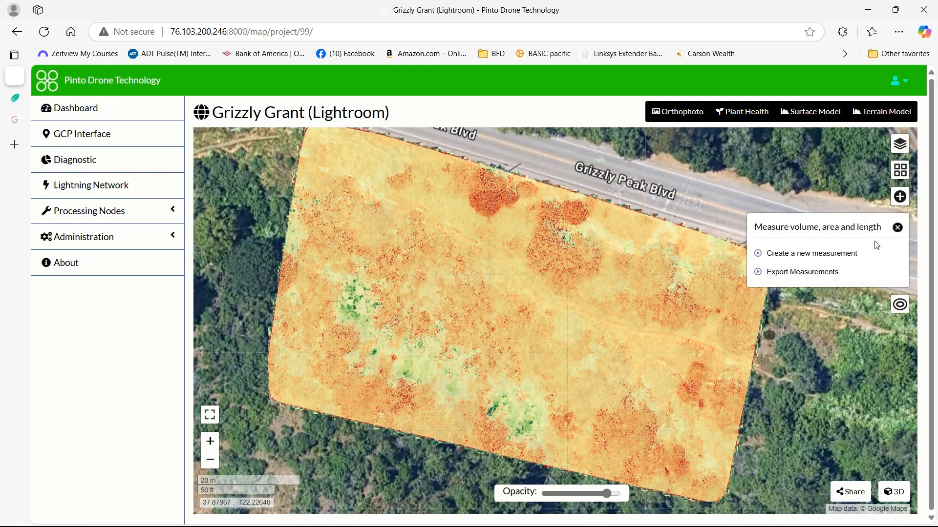
left_click(897, 227)
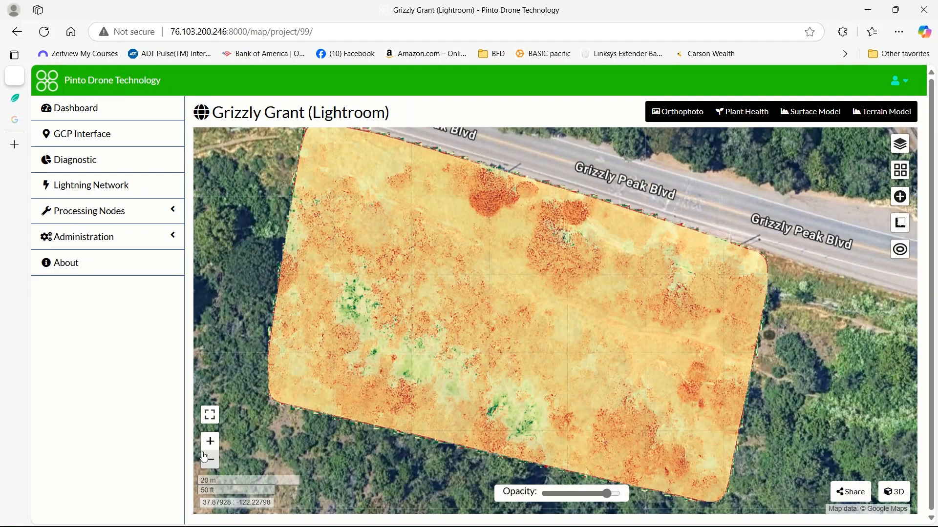
left_click(209, 415)
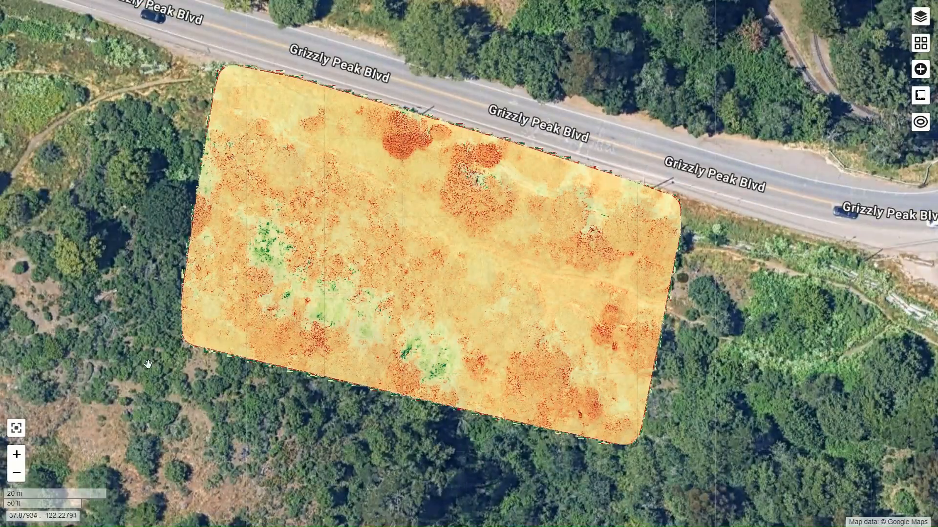
left_click(17, 428)
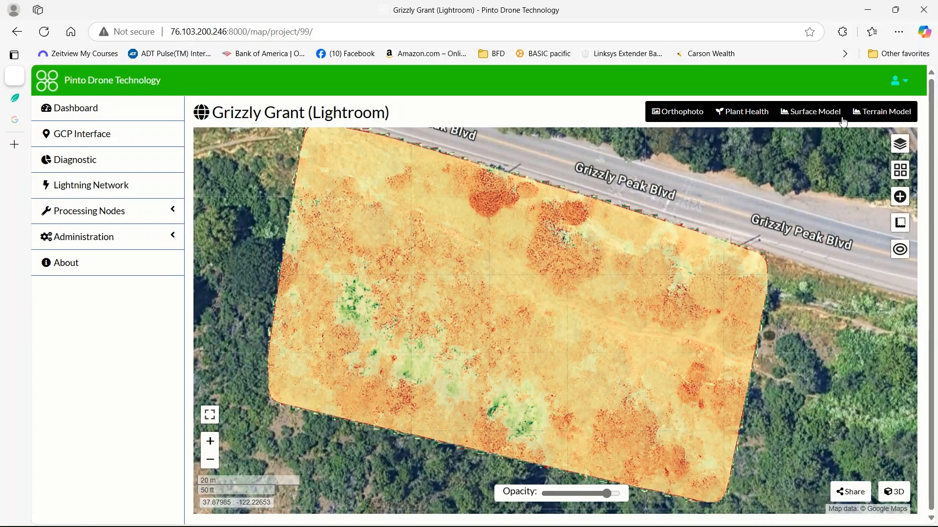
Step: Switch the map to the Surface Model, set its color scheme to Jet, and inspect the trees near Grizzly Peak Blvd up close
left_click(815, 117)
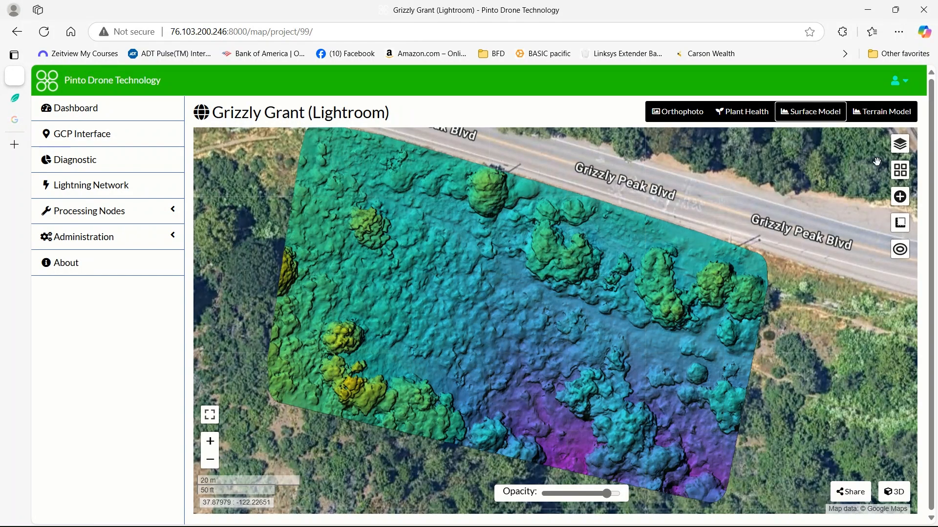
left_click(900, 149)
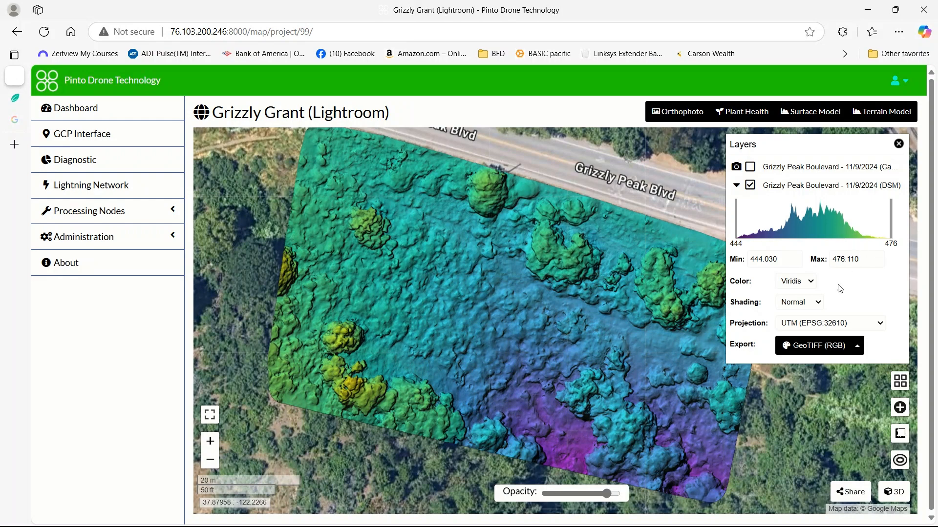
left_click(805, 312)
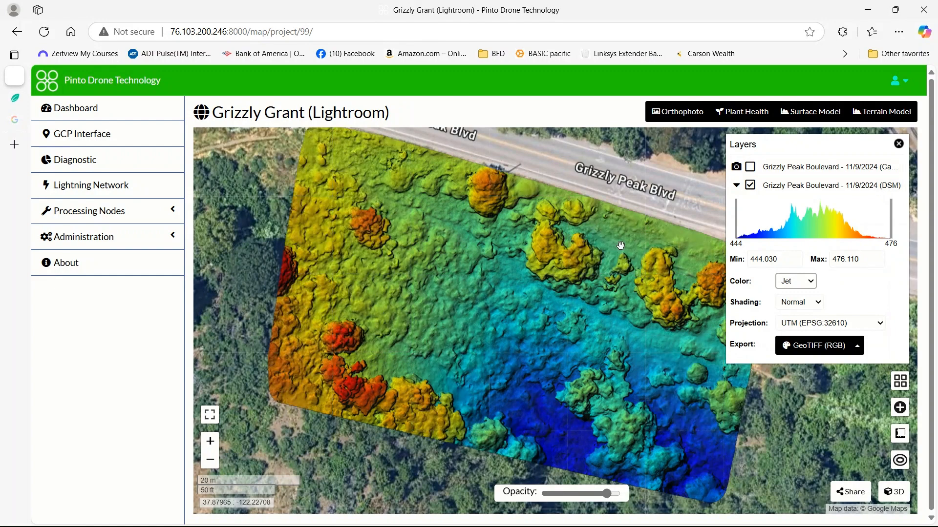
scroll(620, 246, "up", 1)
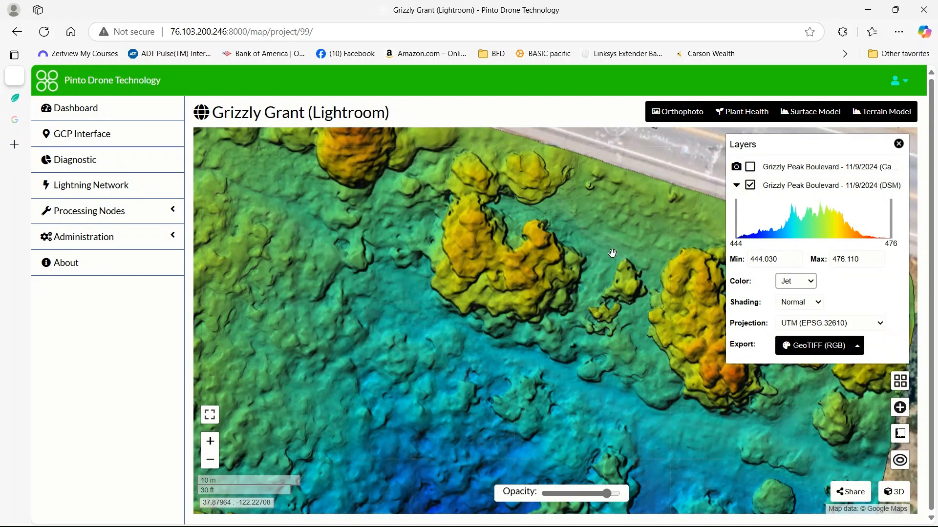
scroll(619, 251, "down", 1)
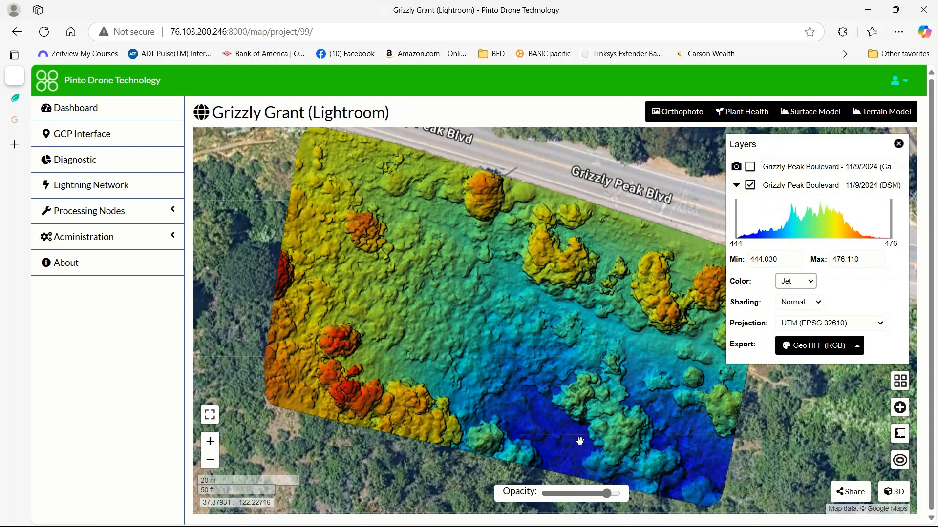
Step: Review the surface model's export formats, and close the layer settings and the task's asset details
left_click(858, 347)
left_click(675, 228)
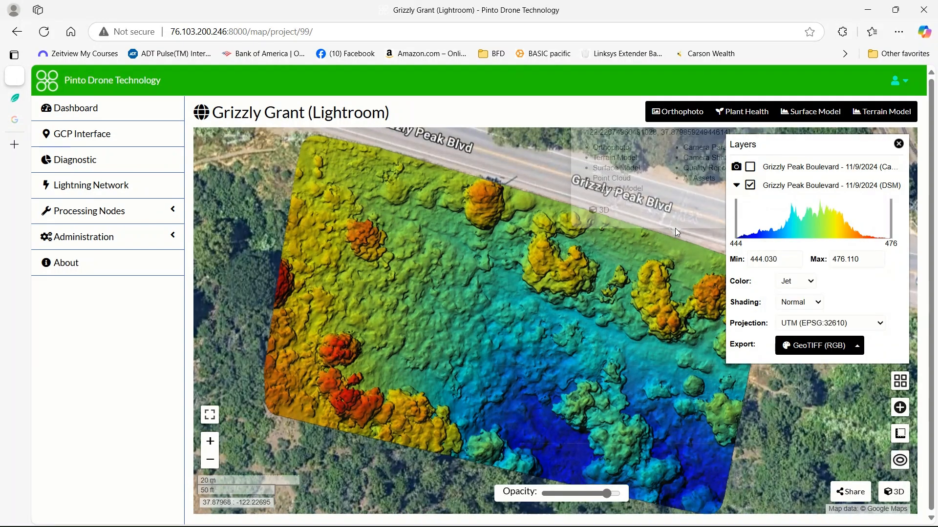
left_click(898, 144)
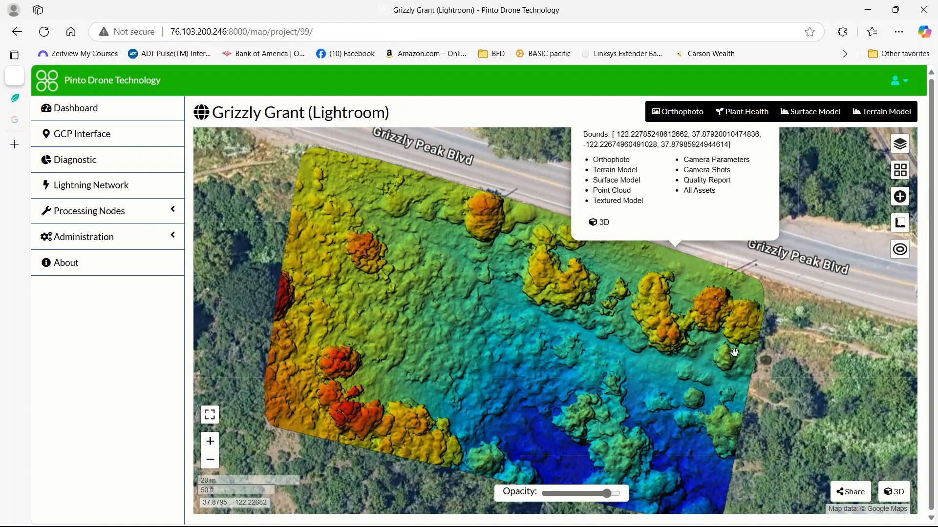
left_click_drag(798, 316, 763, 404)
left_click(732, 191)
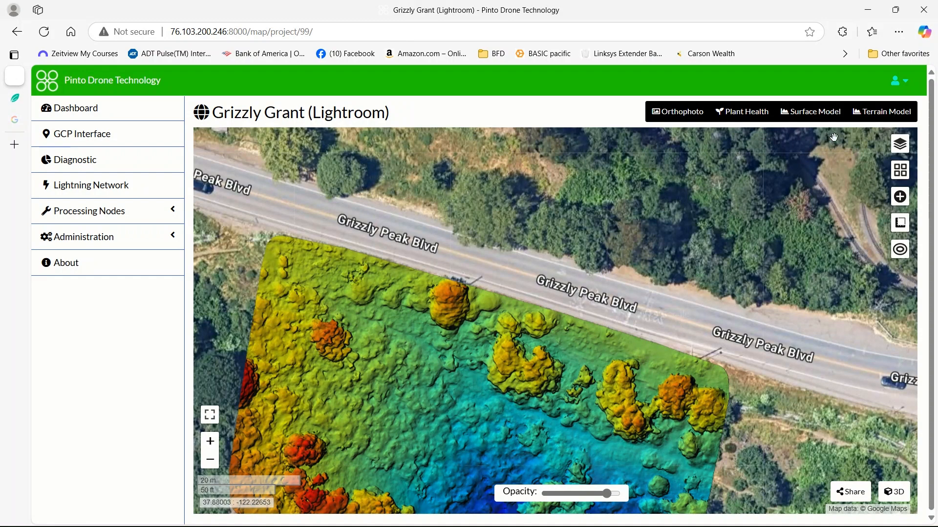
Step: Switch the map to the Terrain Model with the whole site in view, and look over the base map choices without changing them
left_click(880, 115)
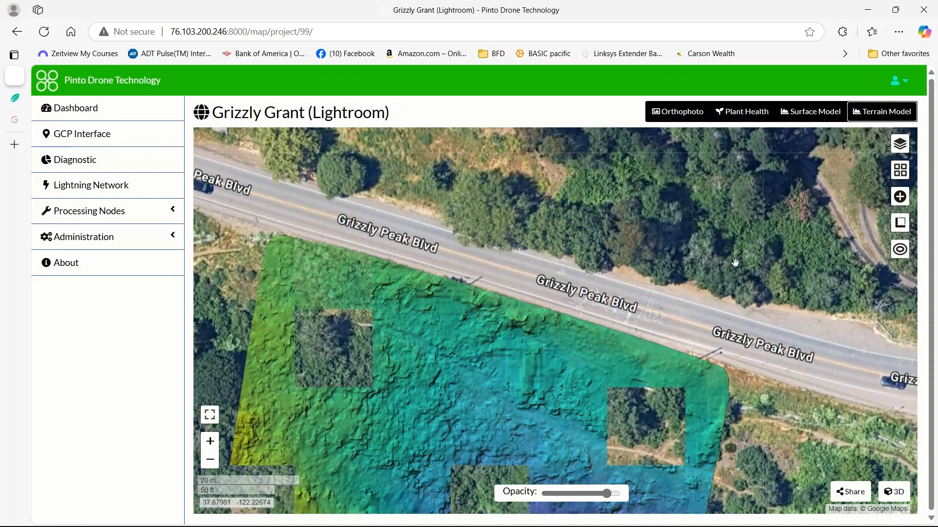
left_click_drag(734, 296, 742, 195)
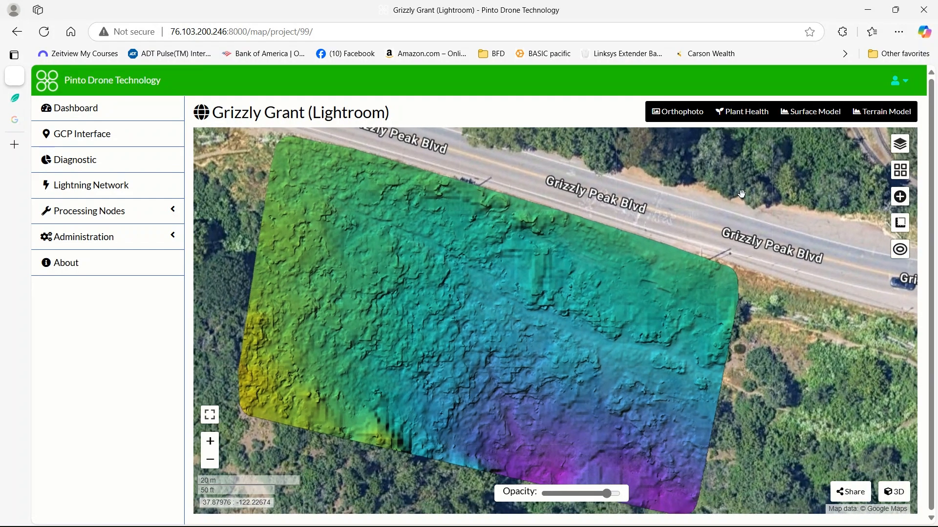
left_click(900, 170)
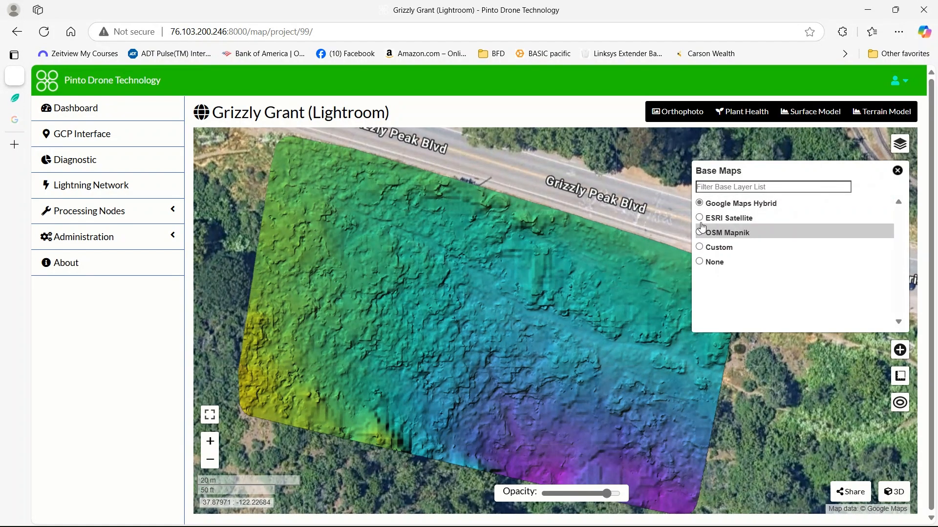
left_click(650, 201)
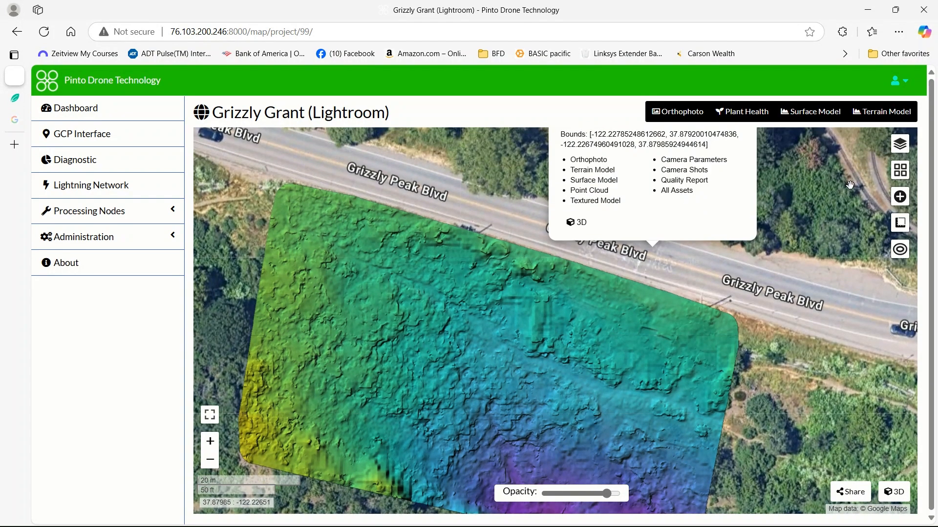
left_click(900, 170)
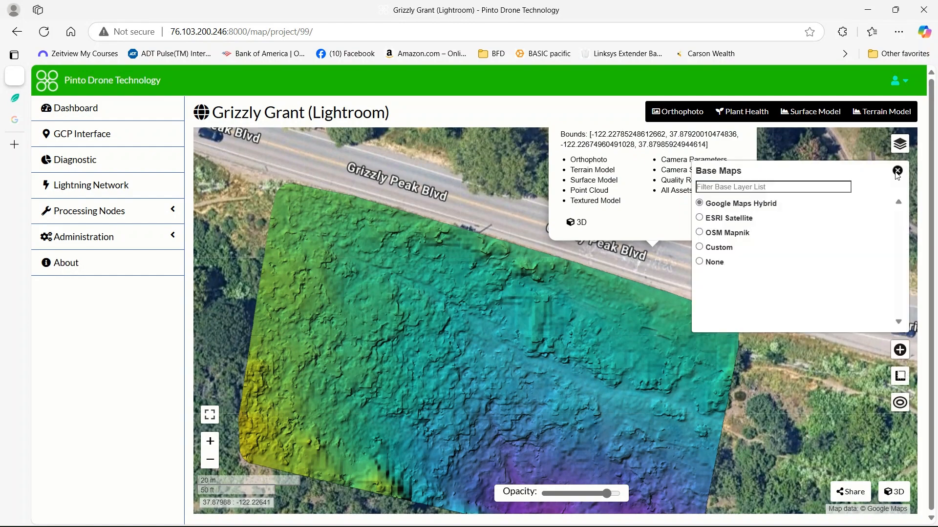
left_click(859, 151)
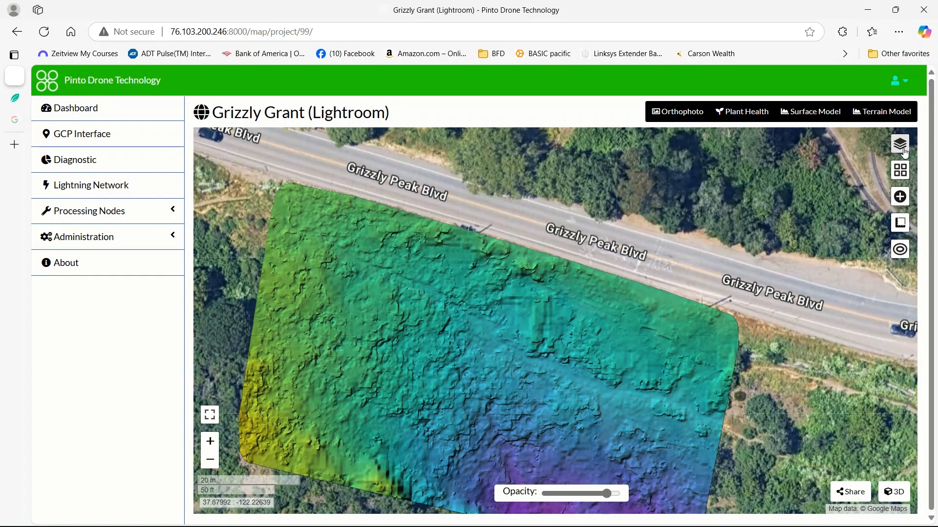
Step: Set the terrain model's color scheme to Jet, review its export formats, and close the layer settings
left_click(899, 145)
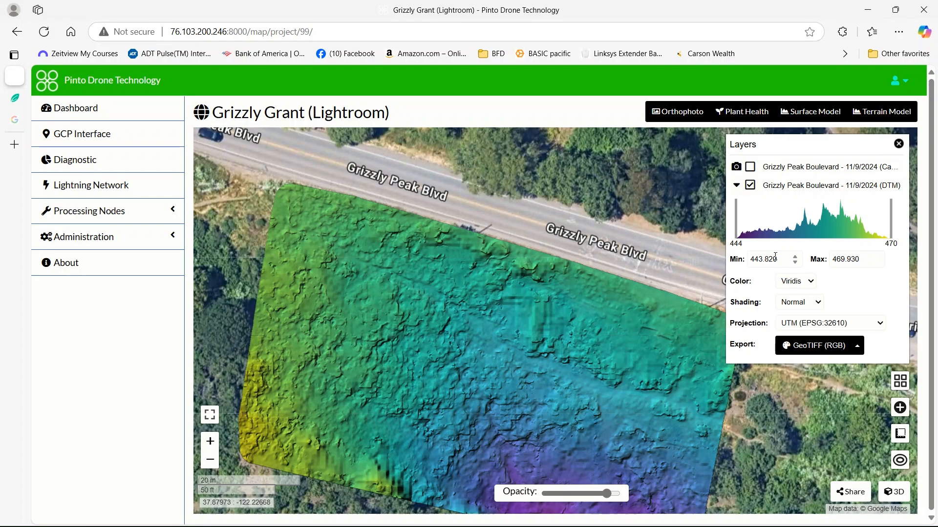
left_click(795, 317)
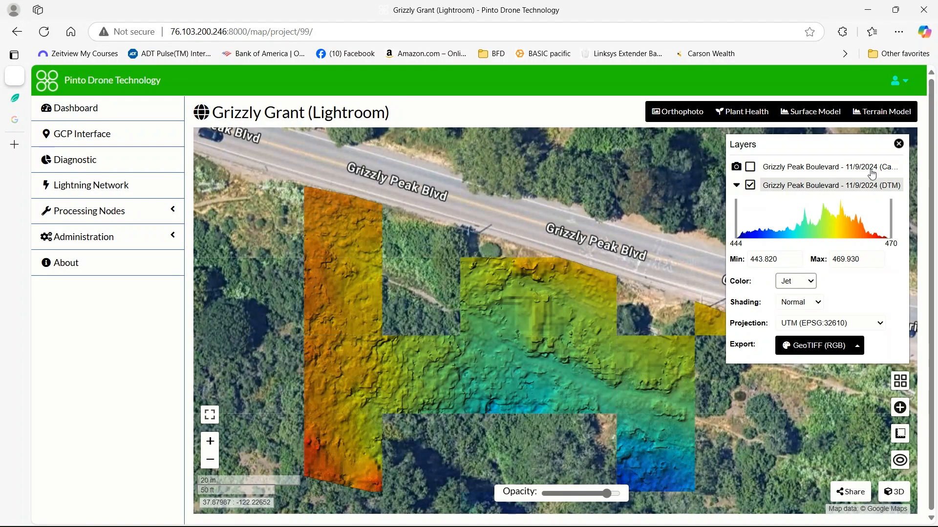
left_click_drag(562, 380, 547, 332)
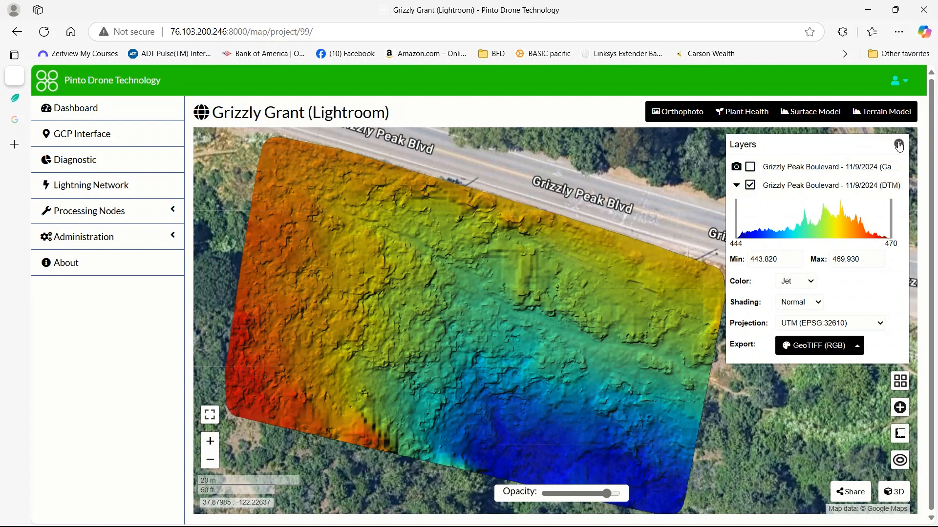
left_click(857, 346)
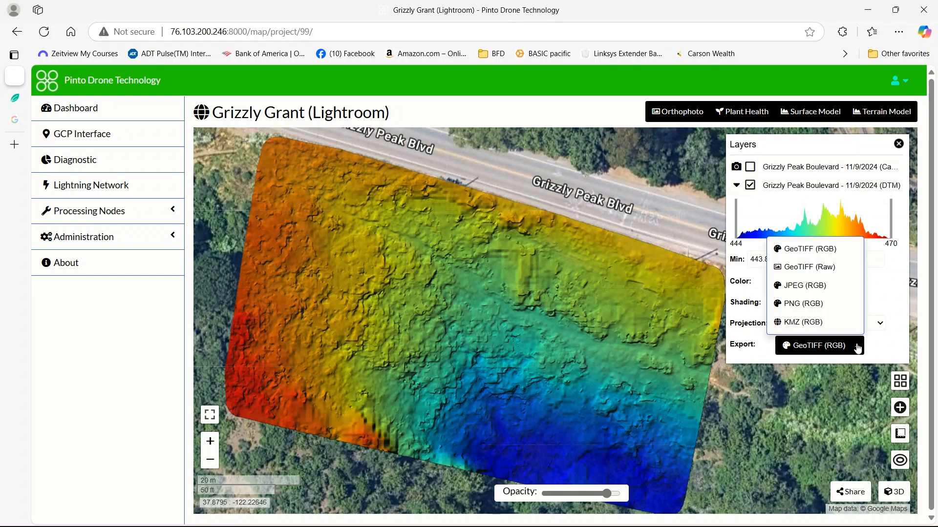
left_click(899, 143)
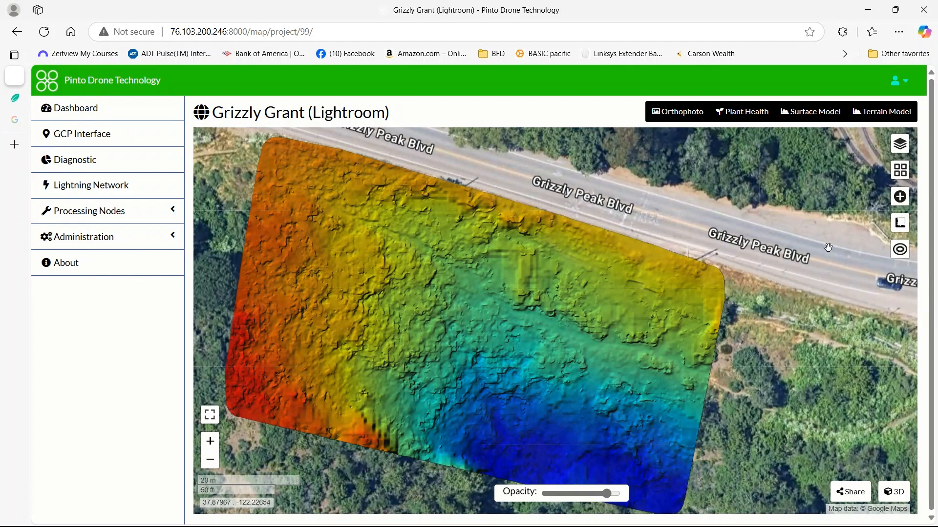
Step: Open the 3D view of the Grizzly Peak Boulevard task, collapse the tools section, and show the textured model
left_click(900, 495)
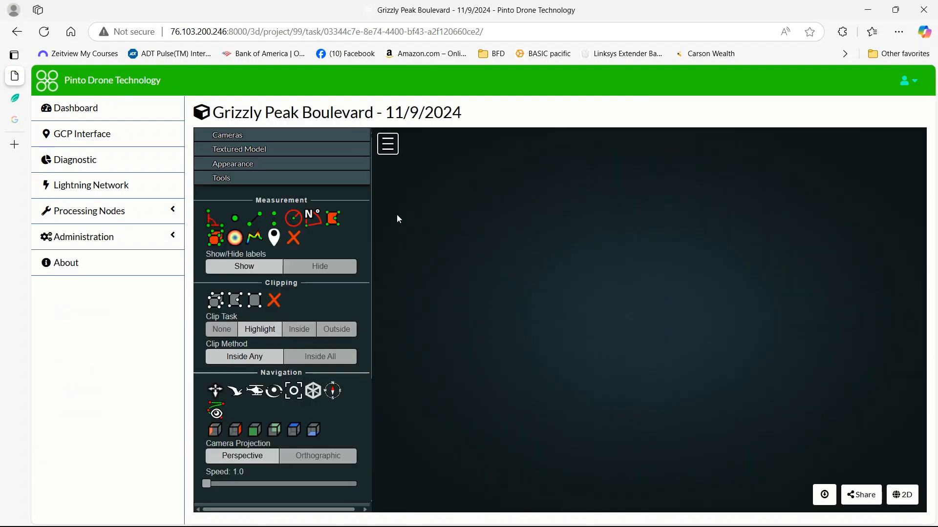
left_click(272, 177)
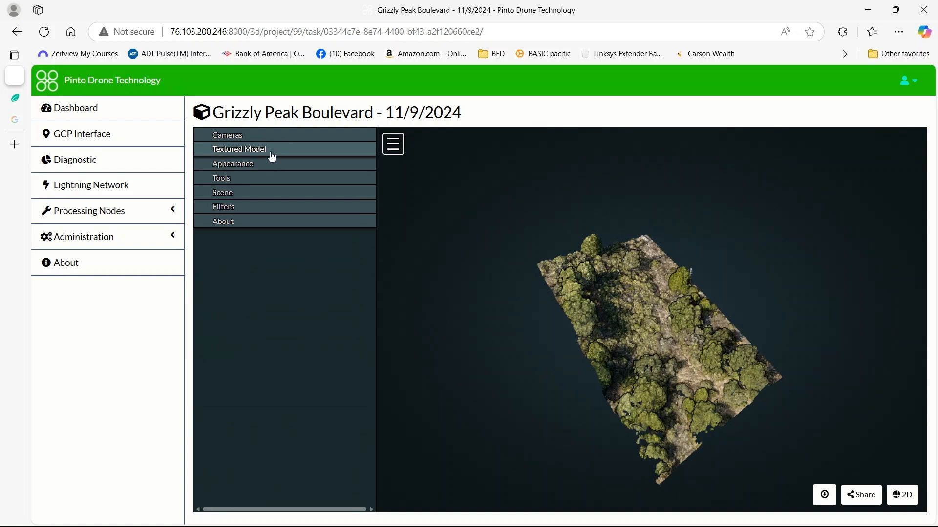
left_click(272, 156)
left_click(209, 176)
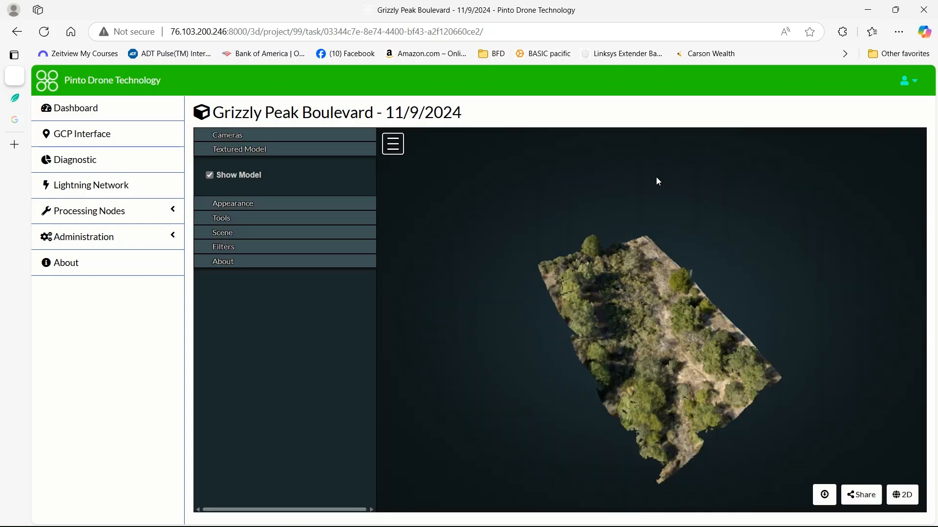
Step: Collapse the textured model section, and set the 3D view's appearance to High Quality splats with a field of view of 34
left_click(345, 152)
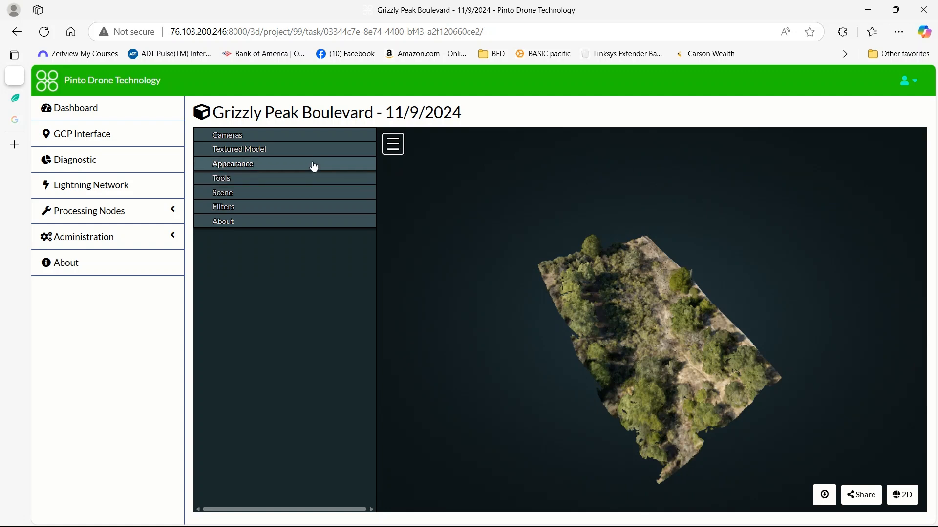
left_click(312, 165)
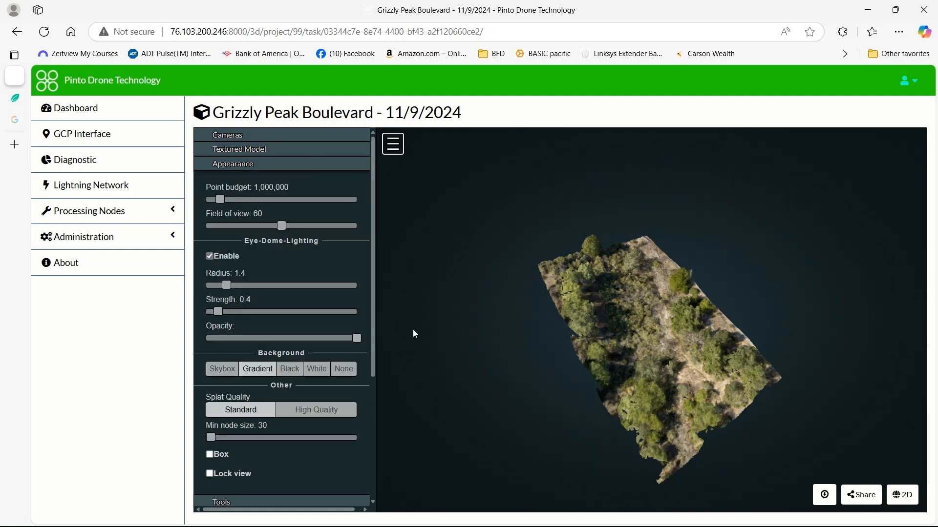
left_click_drag(680, 332, 563, 350)
left_click_drag(631, 280, 605, 321)
left_click_drag(716, 318, 655, 348)
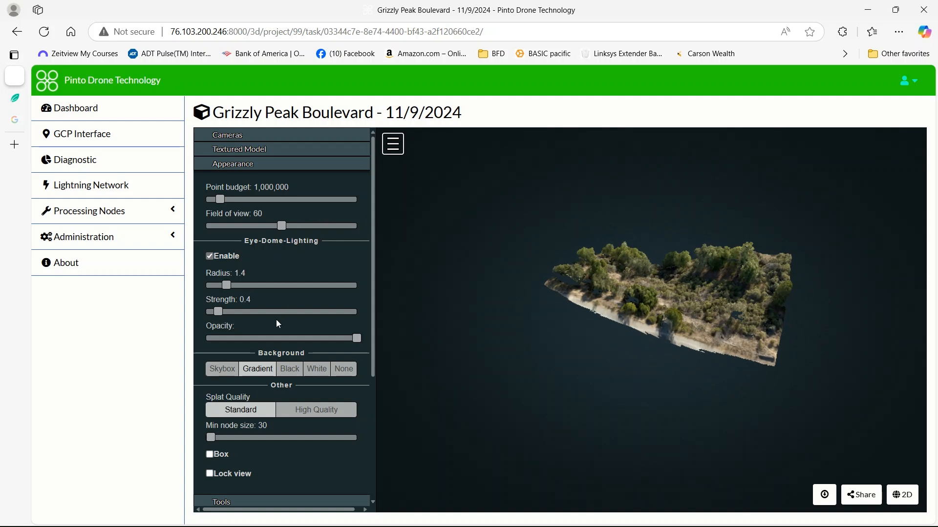
left_click(303, 412)
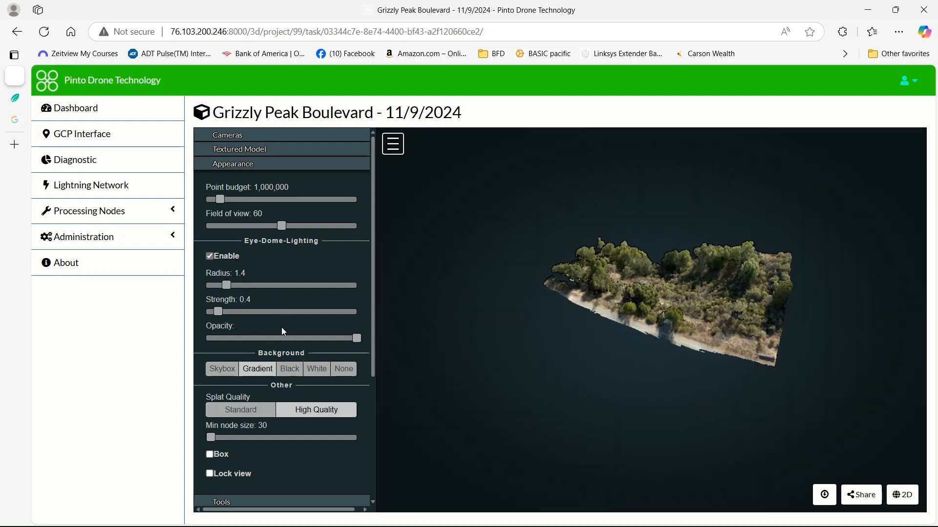
left_click_drag(282, 228, 235, 244)
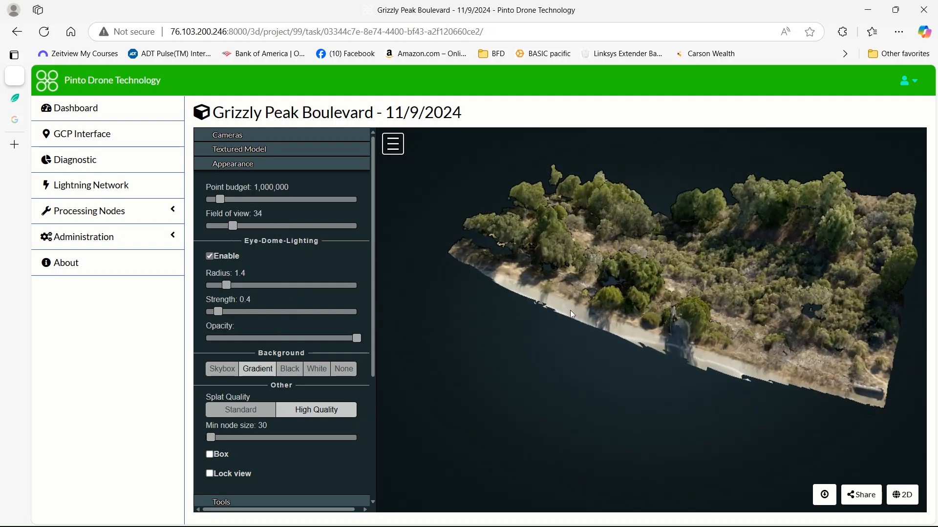
Step: Inspect the textured model from other angles, close the appearance settings, and review the measurement, clipping and navigation tools
left_click_drag(692, 303, 667, 312)
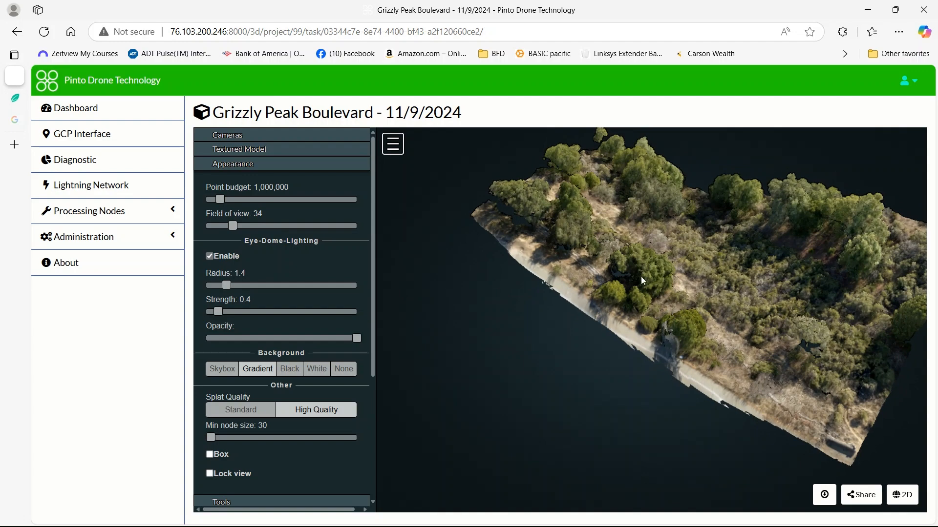
scroll(526, 219, "up", 5)
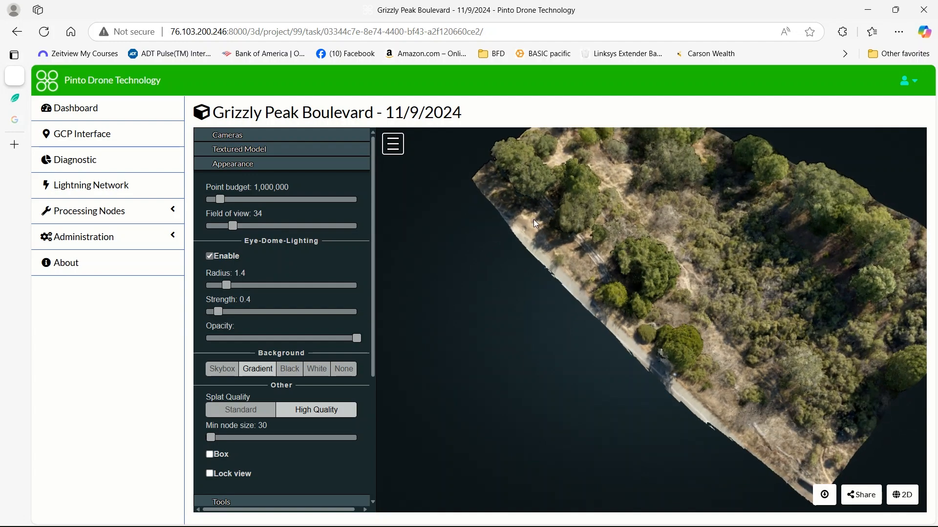
left_click_drag(529, 222, 585, 197)
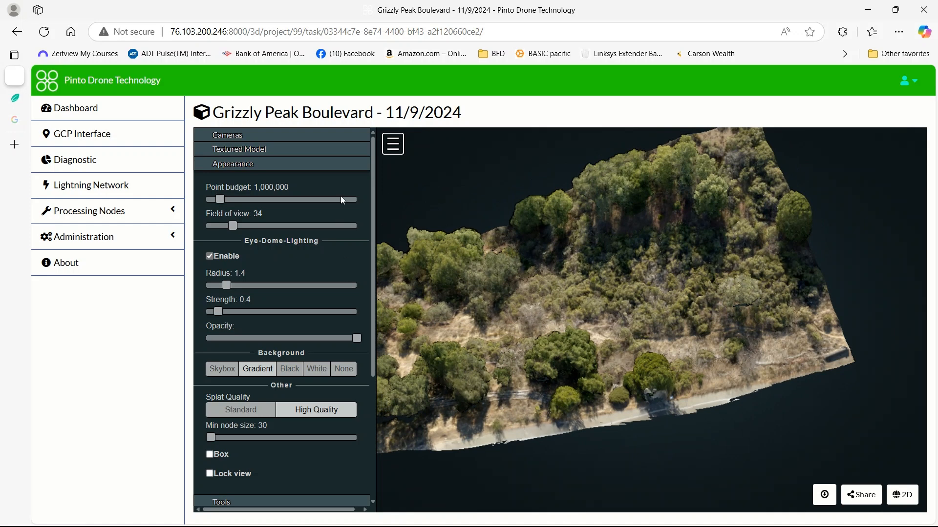
left_click(321, 167)
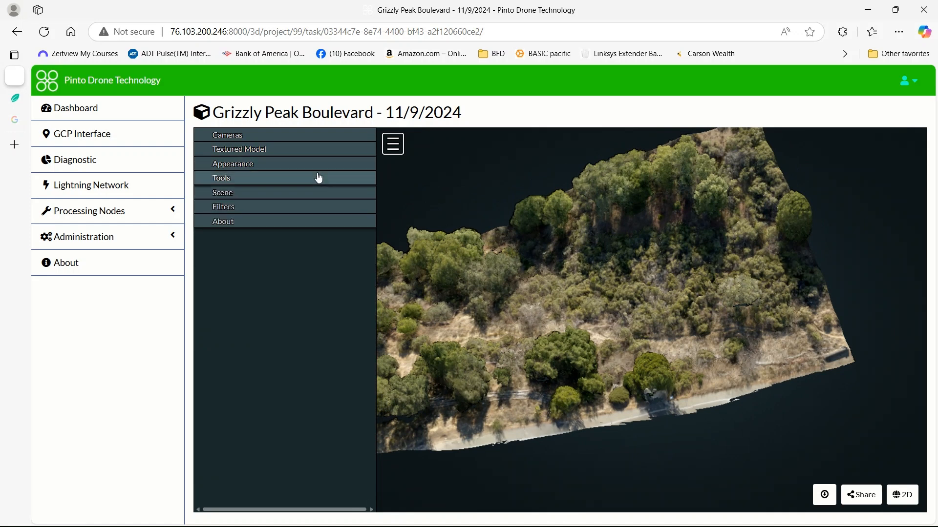
left_click(317, 179)
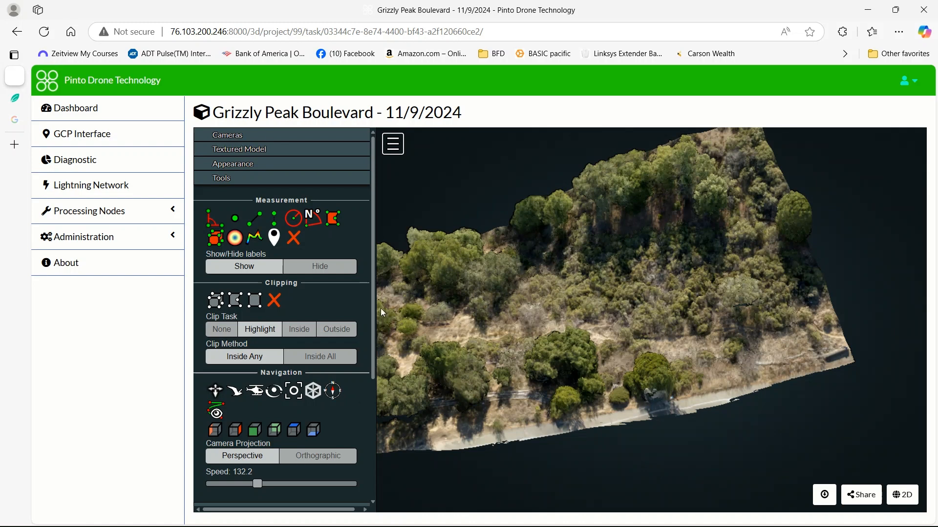
mouse_move(372, 294)
left_mouse_down()
mouse_move(380, 364)
mouse_move(387, 292)
left_mouse_up()
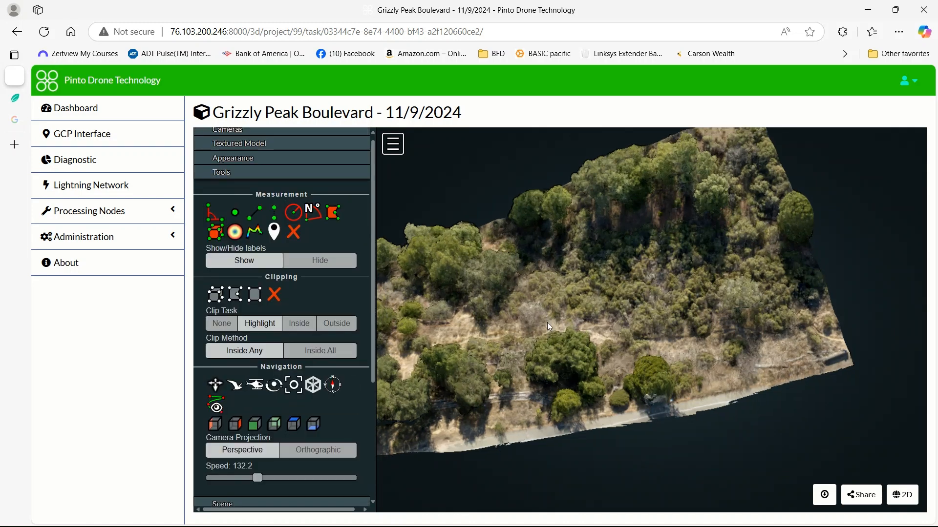